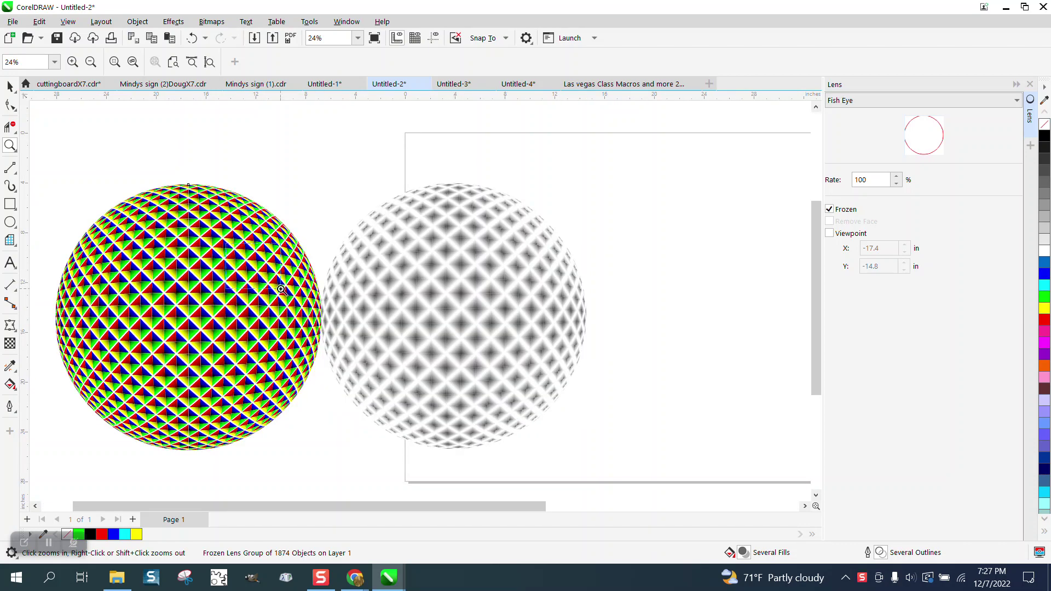
Step: Move the grey patterned sphere up and to the left so it partly overlaps the coloured sphere
scroll(275, 287, "up", 5)
scroll(275, 286, "down", 3)
scroll(453, 288, "down", 1)
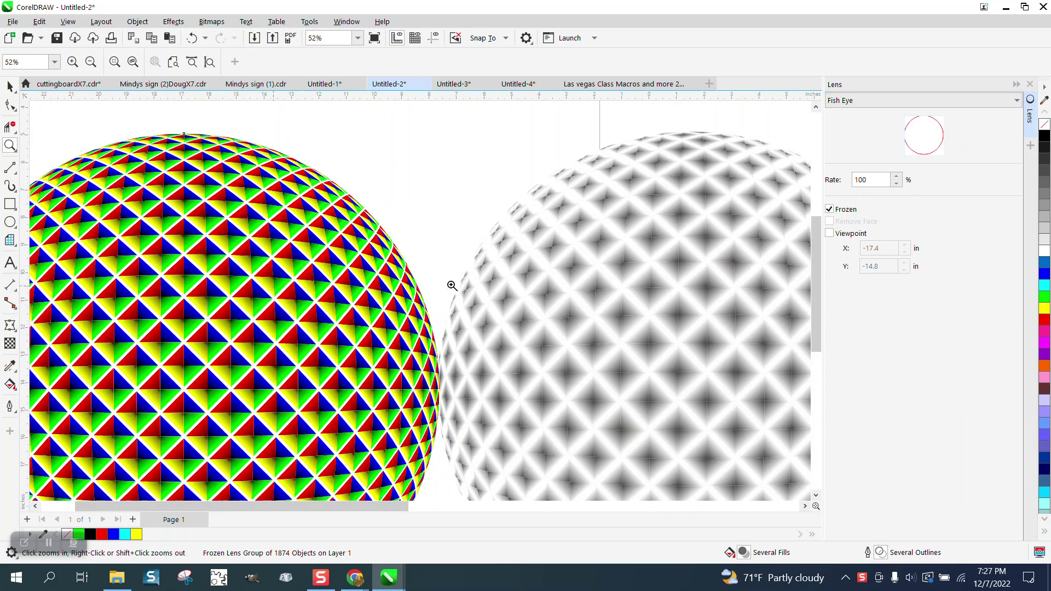
scroll(605, 344, "down", 2)
scroll(605, 342, "up", 4)
scroll(421, 284, "down", 7)
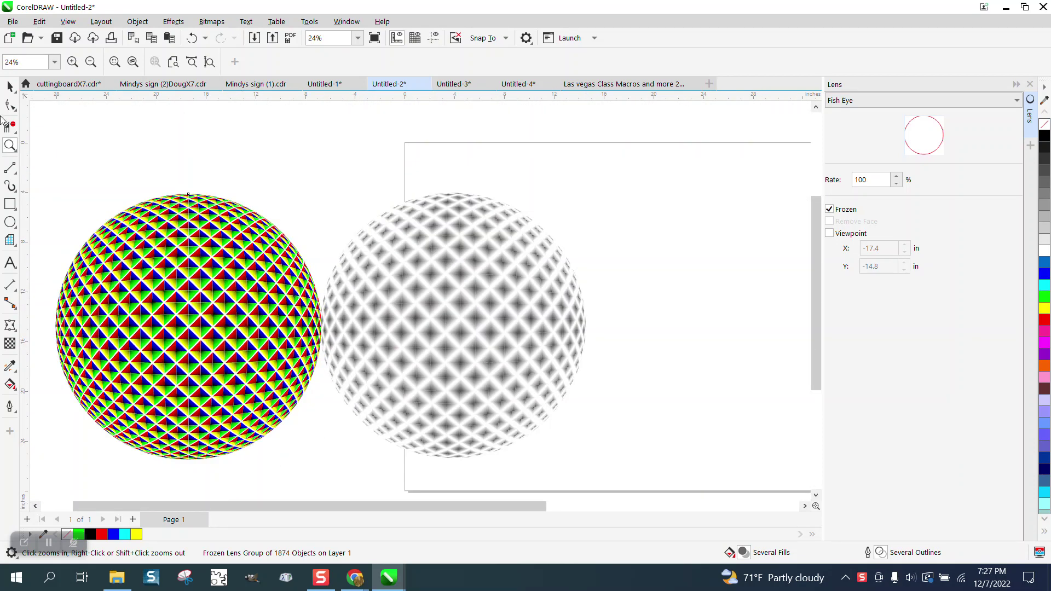
left_click(10, 85)
left_click(443, 252)
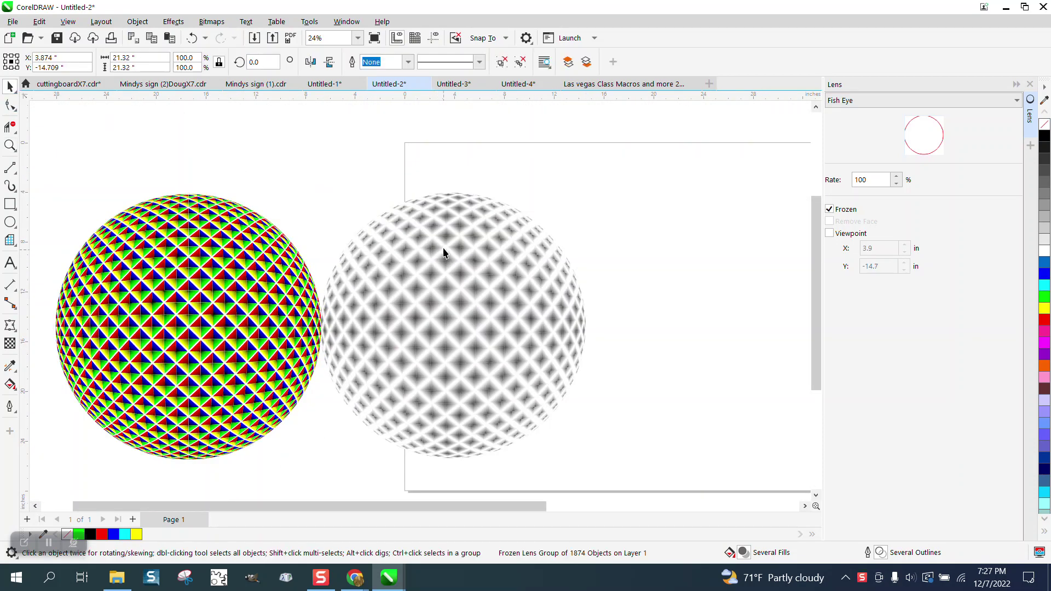
left_click_drag(443, 252, 283, 133)
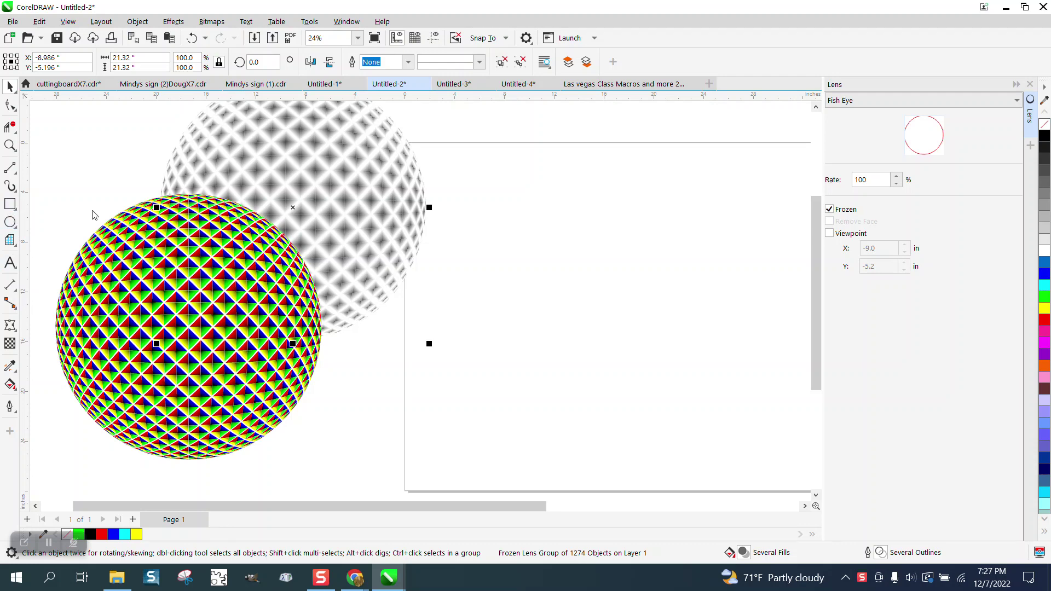
Step: Draw a 1.0 in square in the empty page area and centre it on the page
left_click(10, 204)
left_click_drag(597, 227, 580, 243)
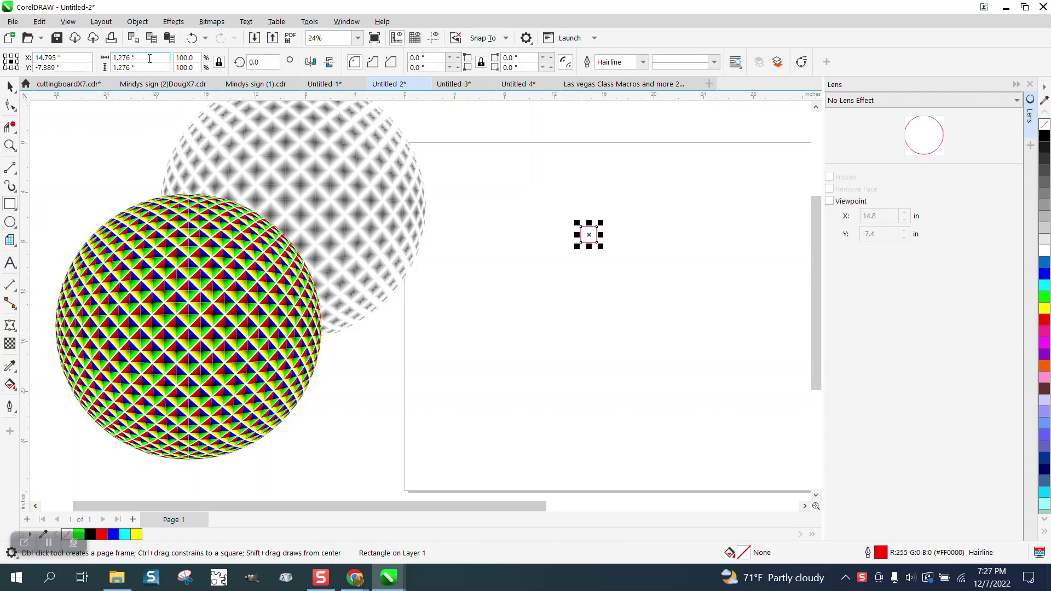
left_click(149, 58)
type("1.0")
key("Return")
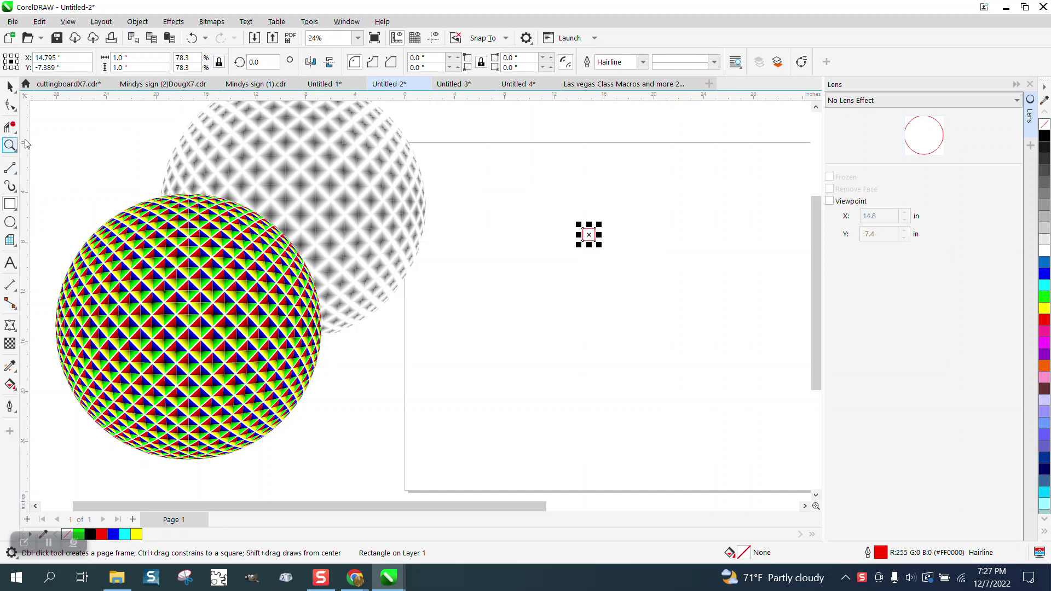
key("p")
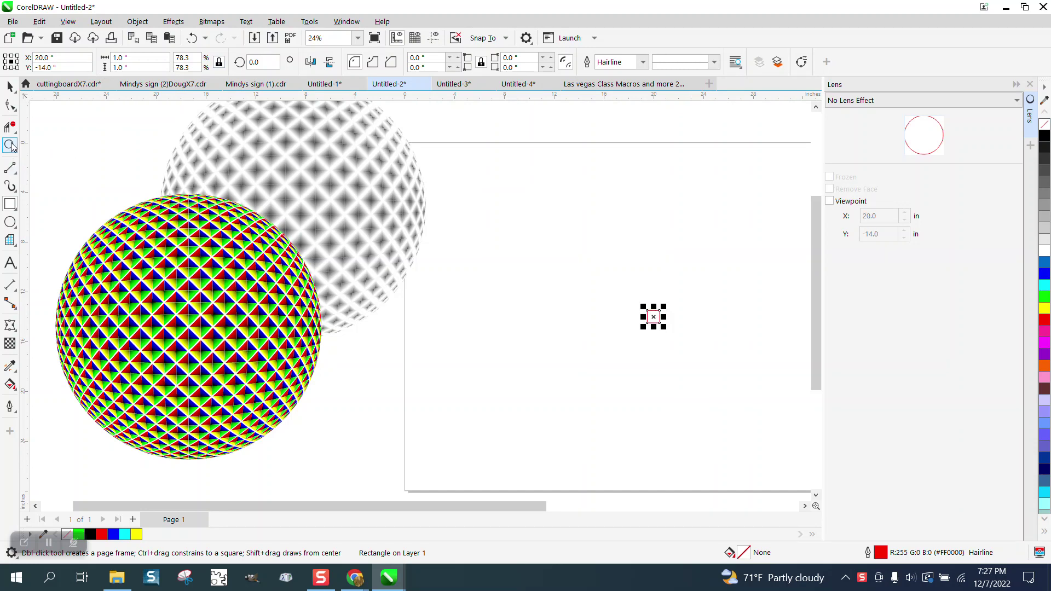
Step: Rotate the centred square 45 degrees into a diamond
left_click(10, 145)
left_click_drag(633, 286, 739, 368)
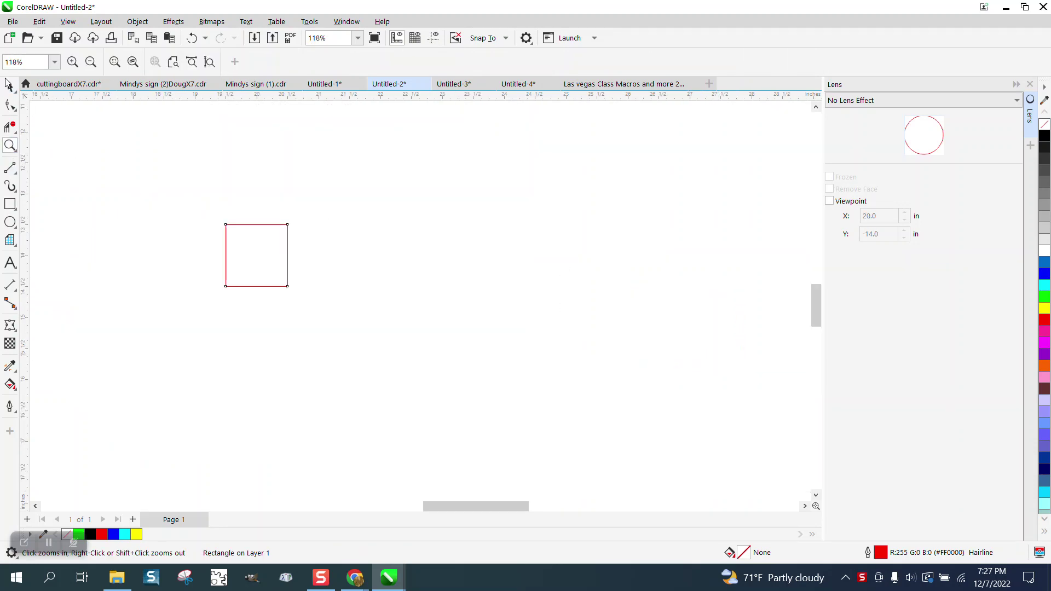
double_click(9, 85)
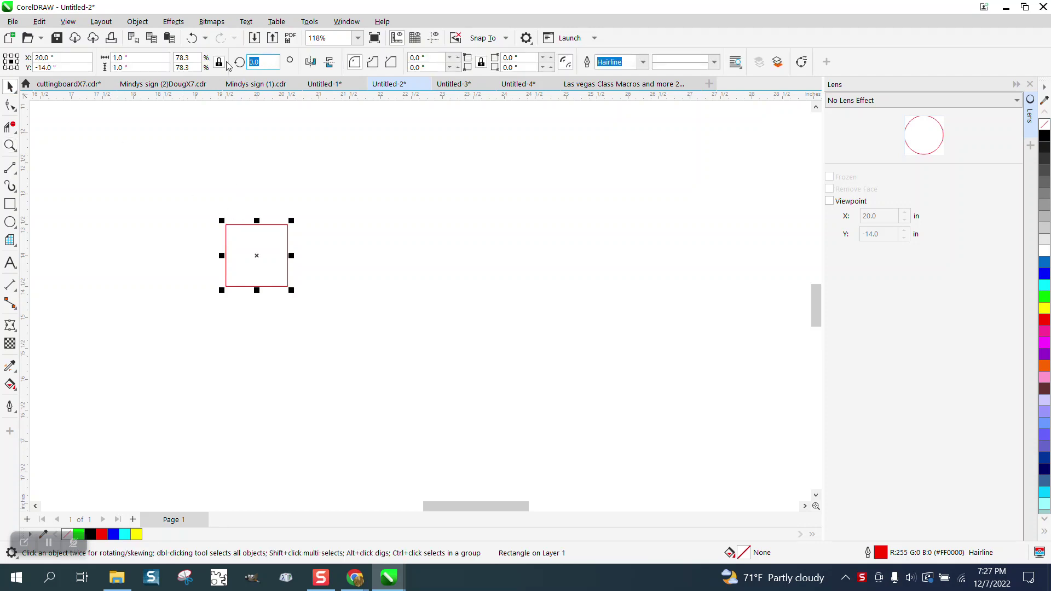
key("Return")
Step: Draw a horizontal line about 2.37 in long and a vertical line about 2.98 in long, both centred on the page across the diamond
left_click(10, 167)
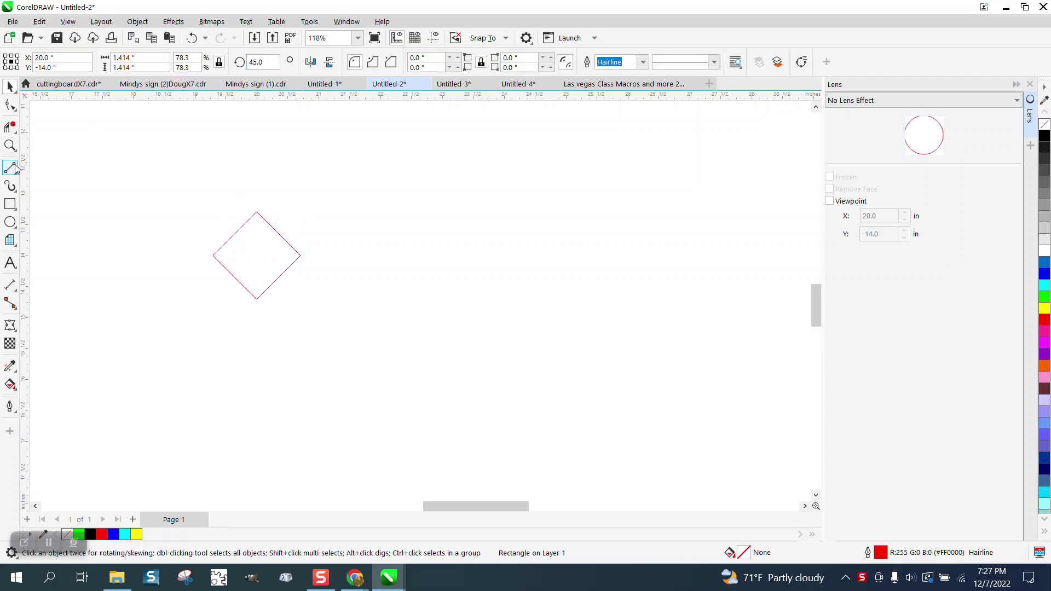
left_click_drag(149, 162, 304, 165)
key("p")
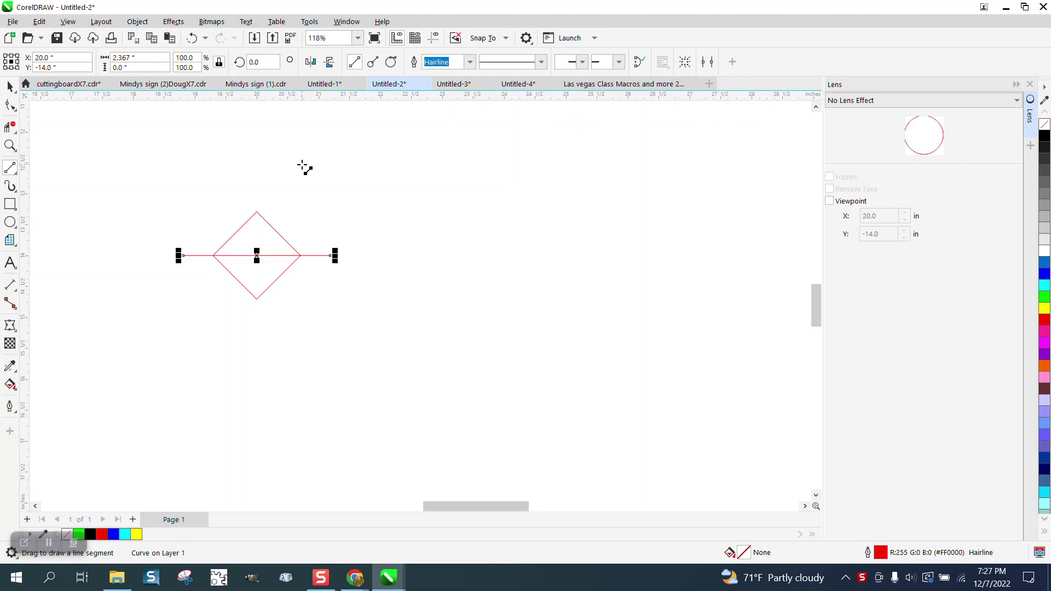
left_click_drag(375, 160, 382, 341)
key("p")
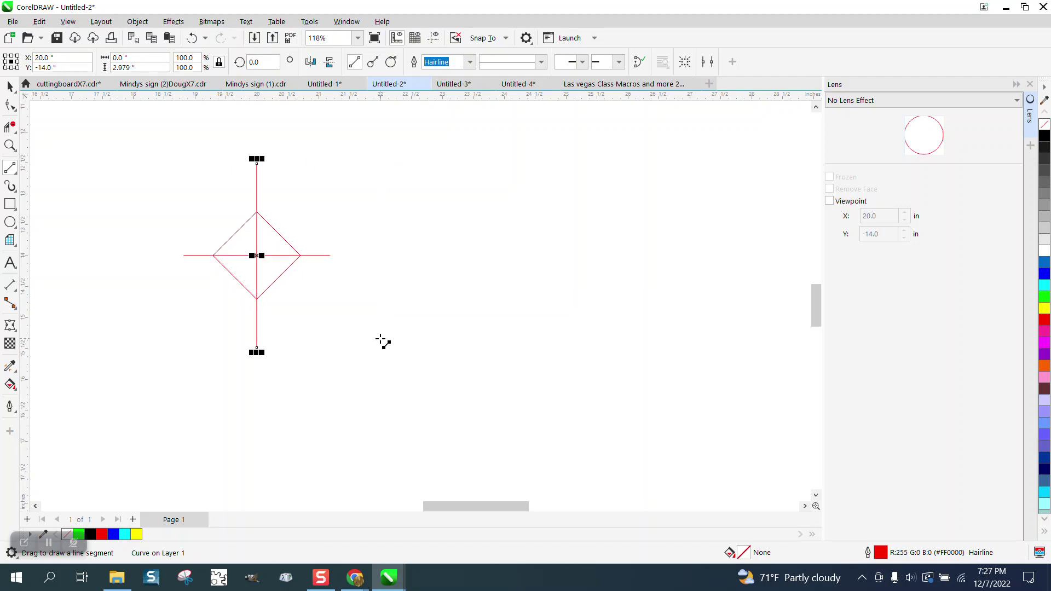
Step: Smart Fill the diamond's upper-left quarter with yellow and its upper-right quarter with blue
left_click(11, 386)
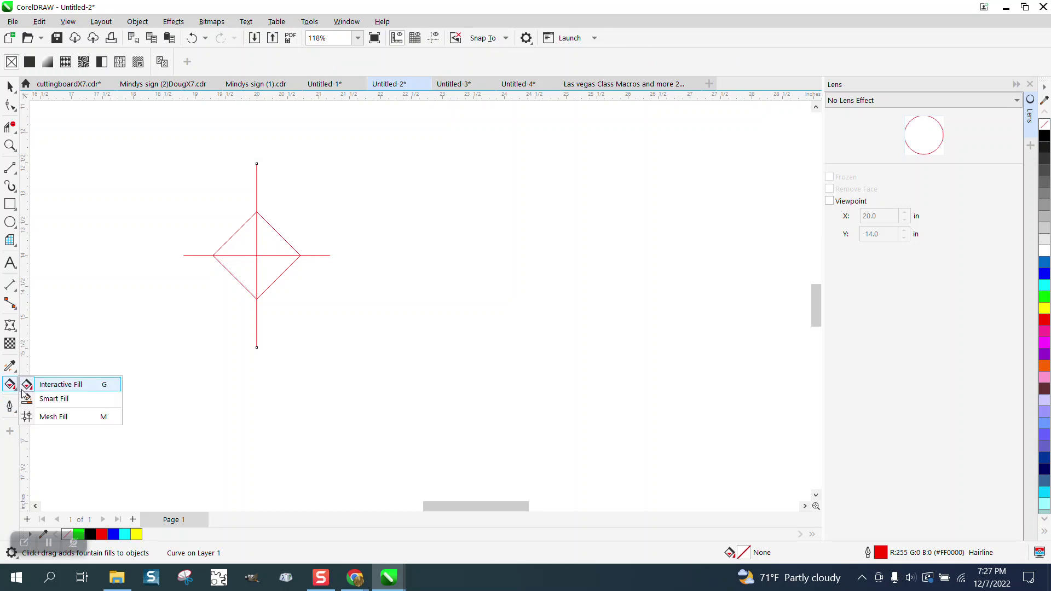
left_click(54, 399)
left_click(243, 254)
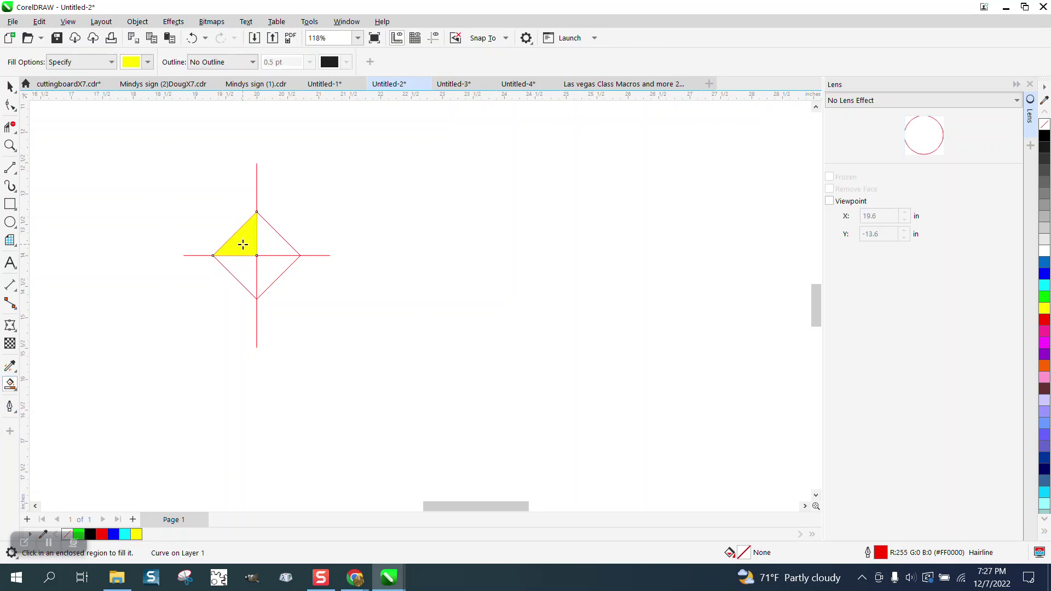
left_click(148, 62)
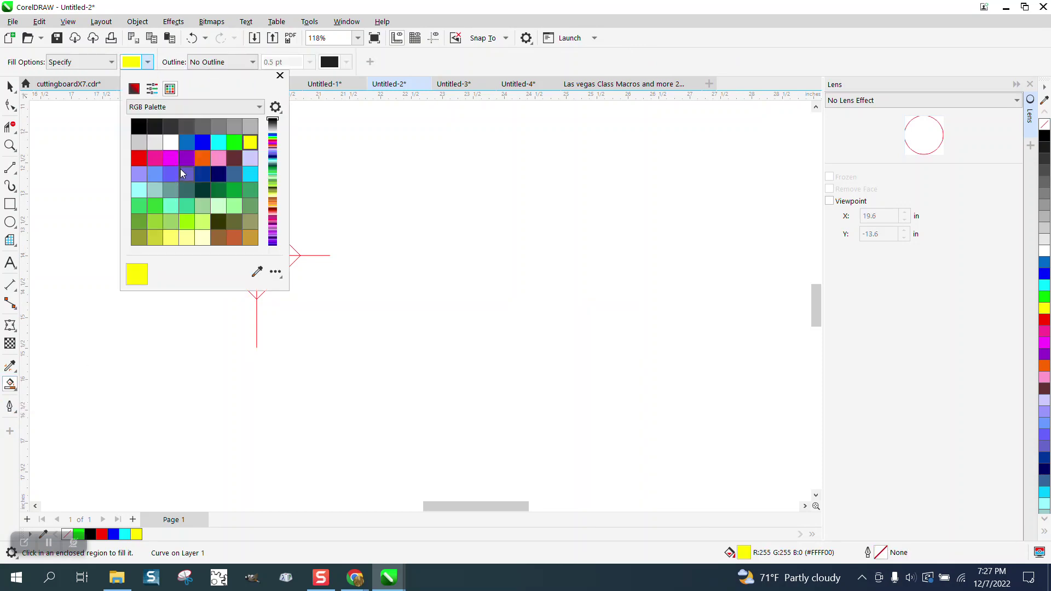
left_click(203, 143)
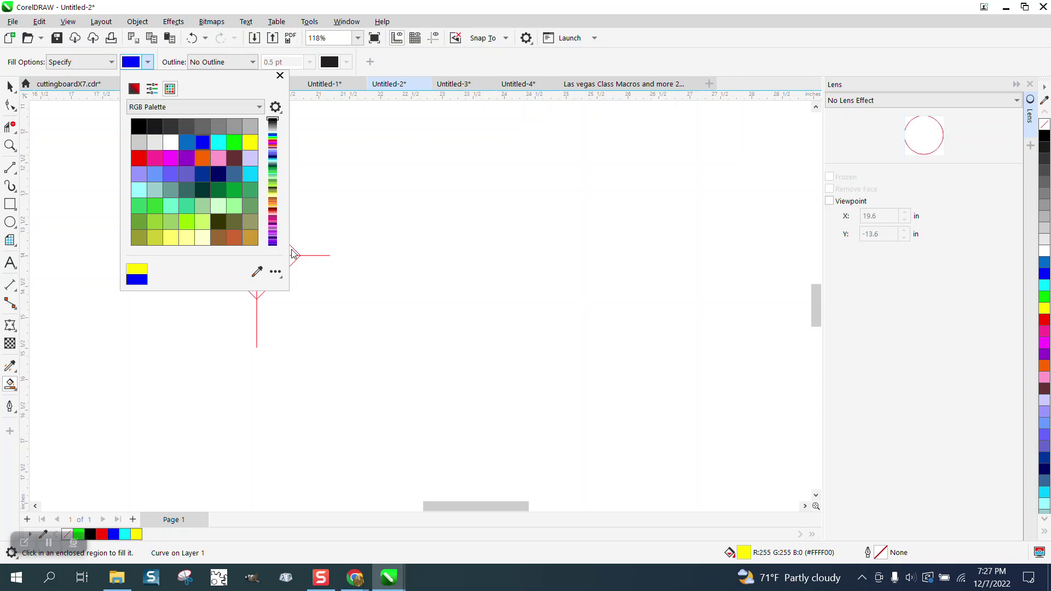
left_click(292, 253)
left_click(280, 232)
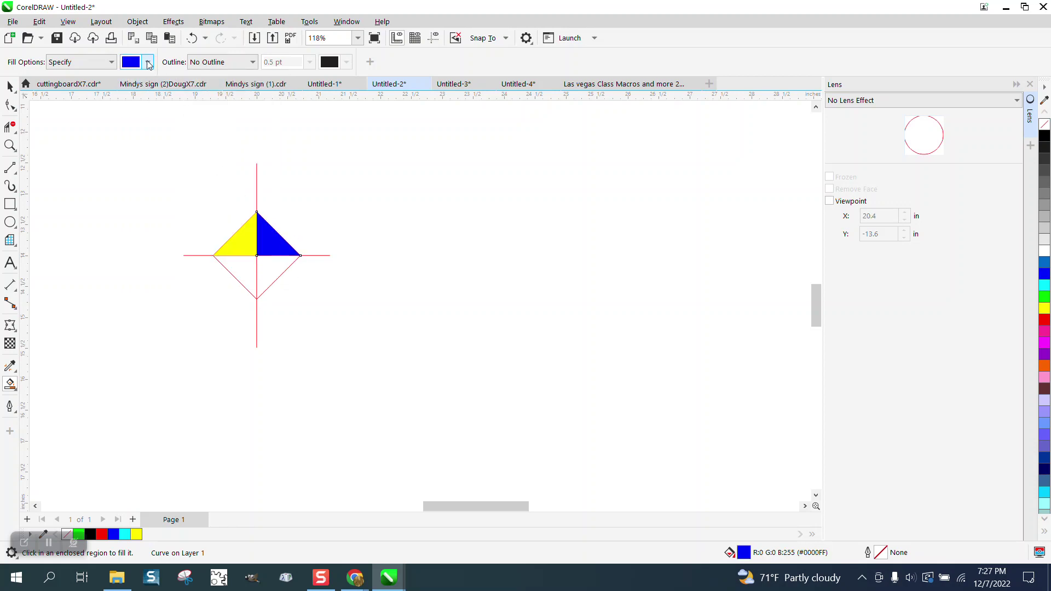
Step: Smart Fill the diamond's lower-left quarter with green and its lower-right quarter with red
left_click(148, 62)
left_click(235, 143)
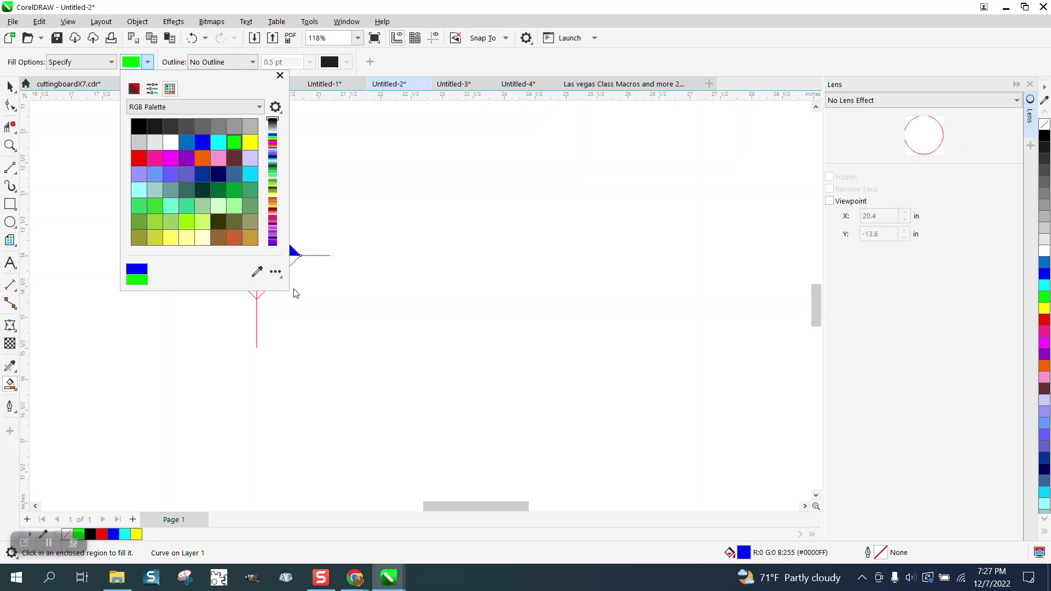
left_click(294, 294)
left_click(244, 277)
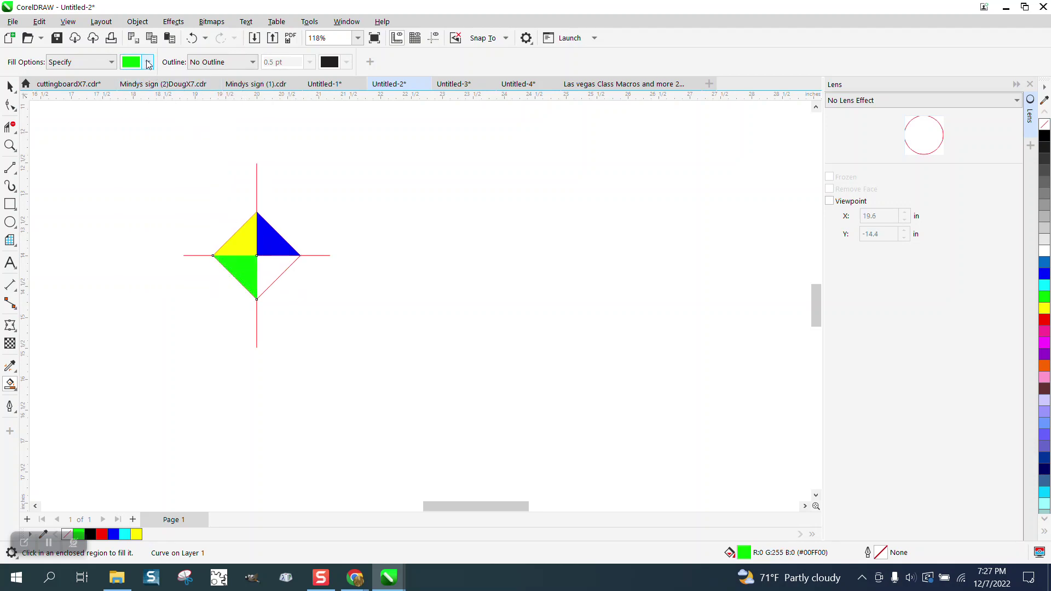
left_click(148, 62)
left_click(144, 158)
left_click(306, 282)
left_click(279, 269)
Step: Move the red and blue triangles 2.2 in to the right, off the diamond outline
left_click(10, 86)
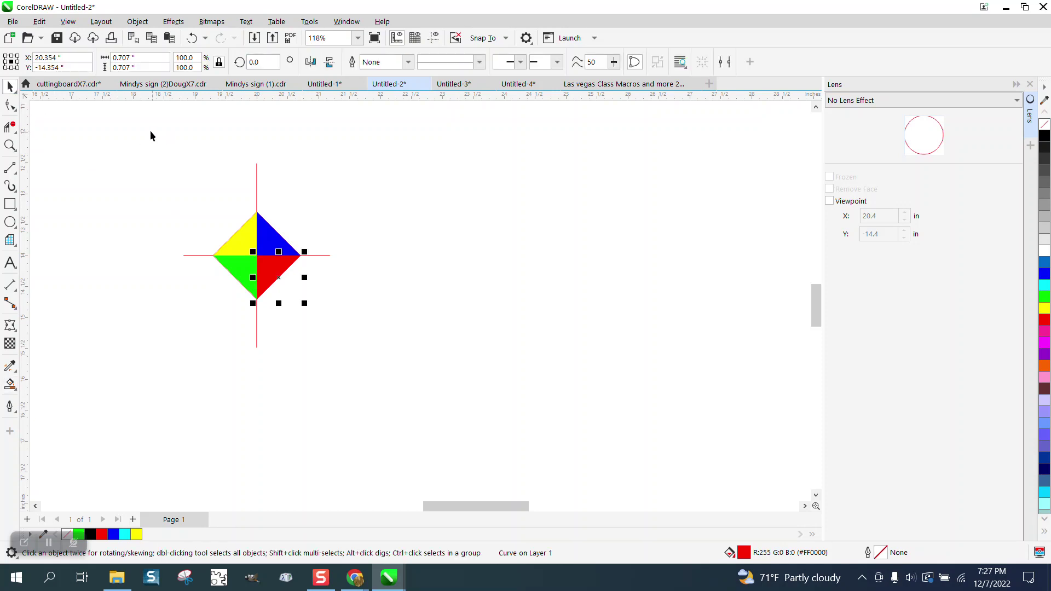
key("Right")
key("Right")
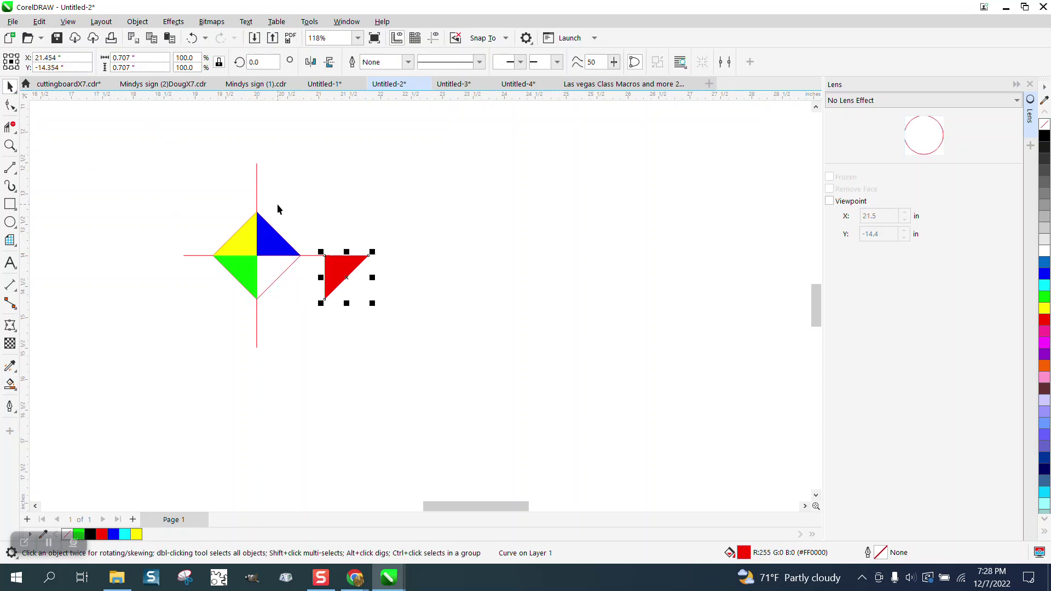
left_click(263, 241)
key("Right")
key("Right")
Step: Move the yellow and green triangles 2.2 in right to join the other two, and delete the diamond outline and both crossing lines
left_click(247, 239)
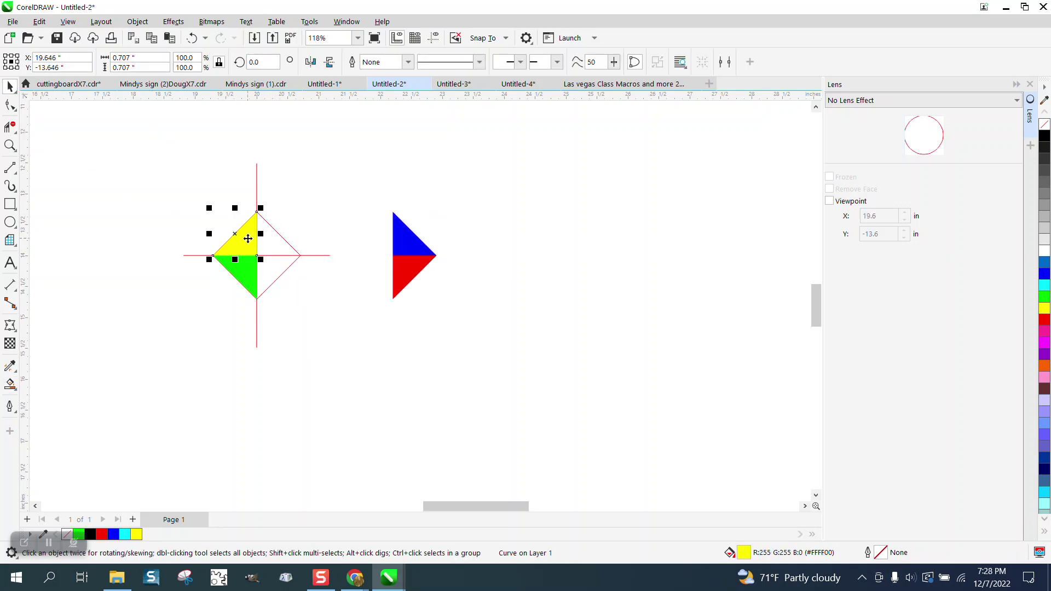
key("Right")
key("Right")
left_click(244, 267)
key("Right")
key("Right")
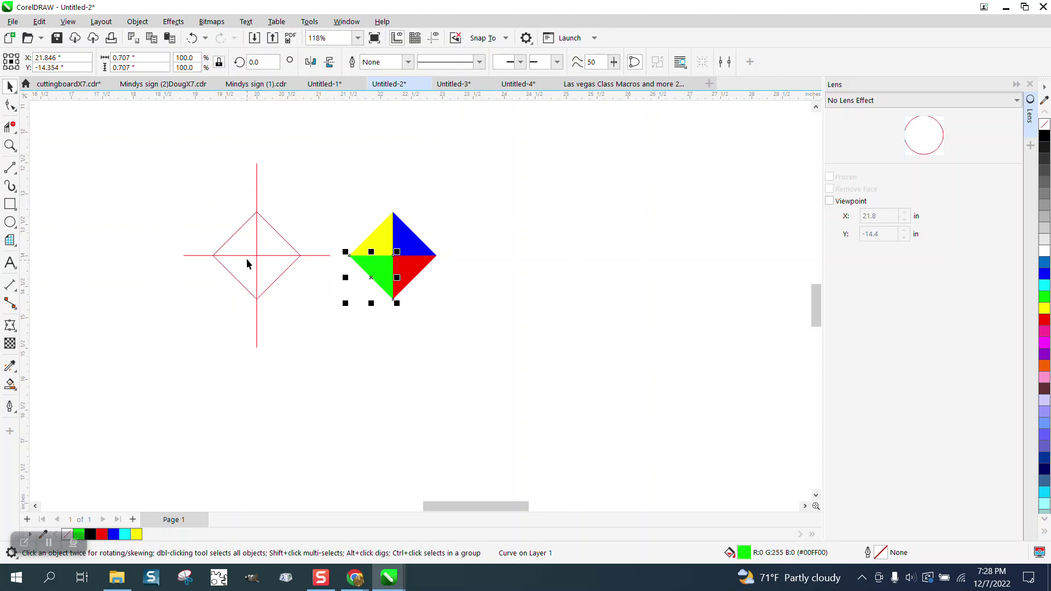
left_click_drag(170, 139, 338, 363)
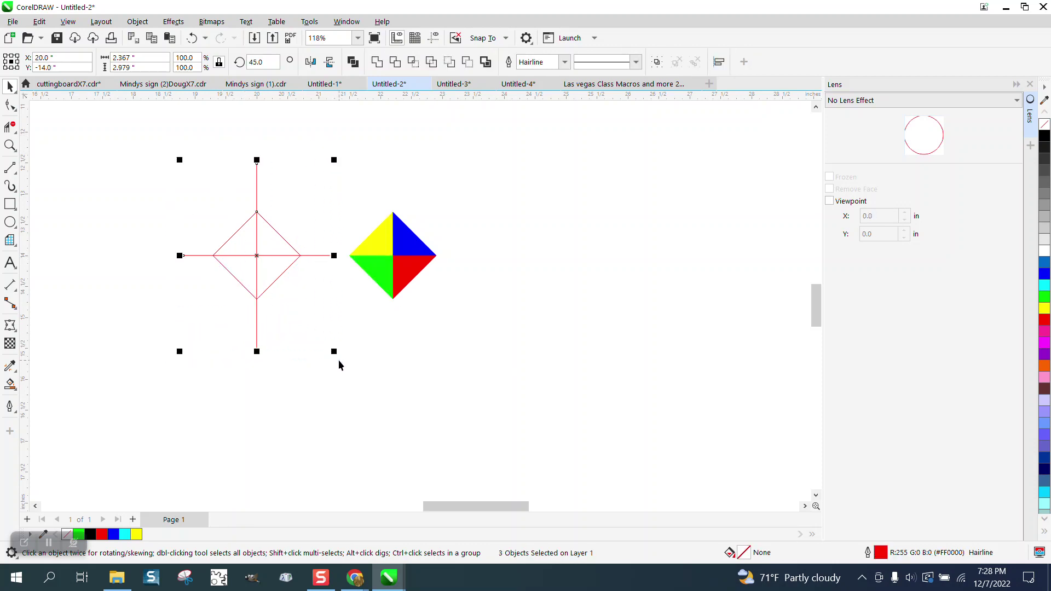
key("Delete")
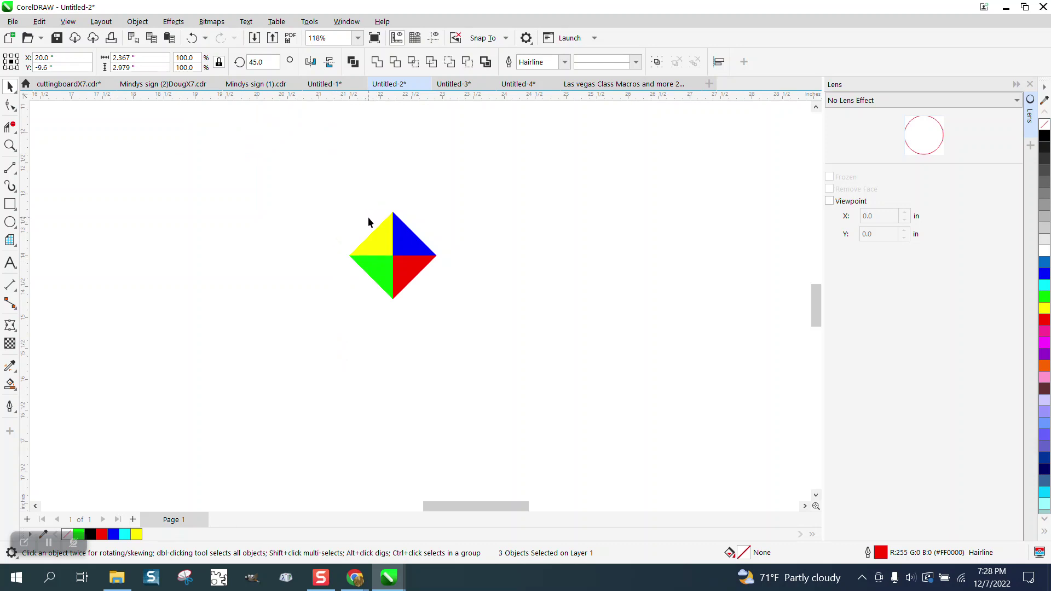
Step: Apply a yellow-to-black linear fountain fill to the yellow triangle from its outer edge to the diamond's centre, shifting the midpoint towards black
left_click(10, 145)
left_click_drag(327, 192, 504, 327)
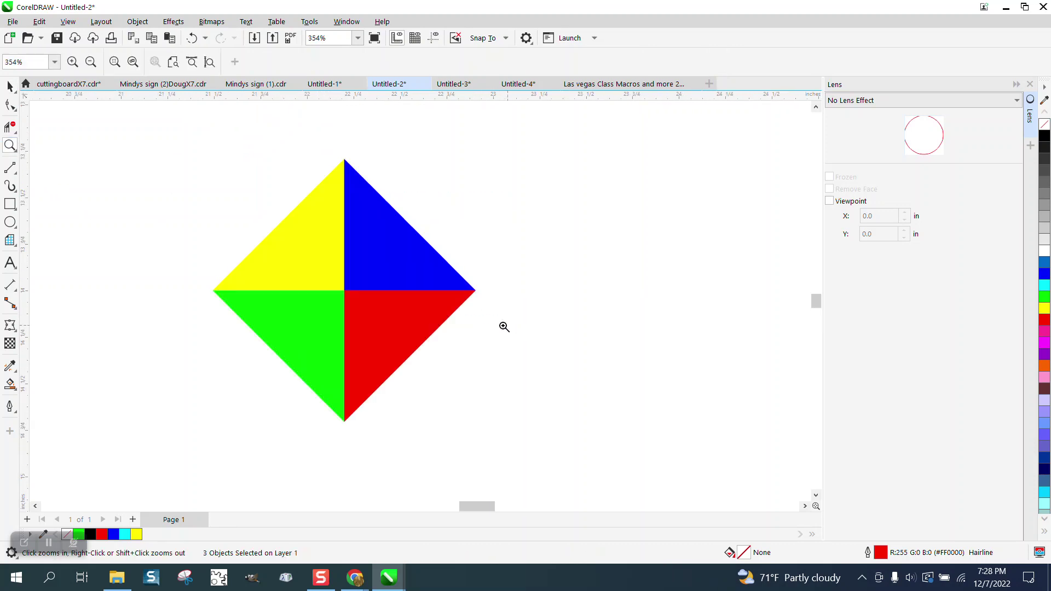
left_click(14, 92)
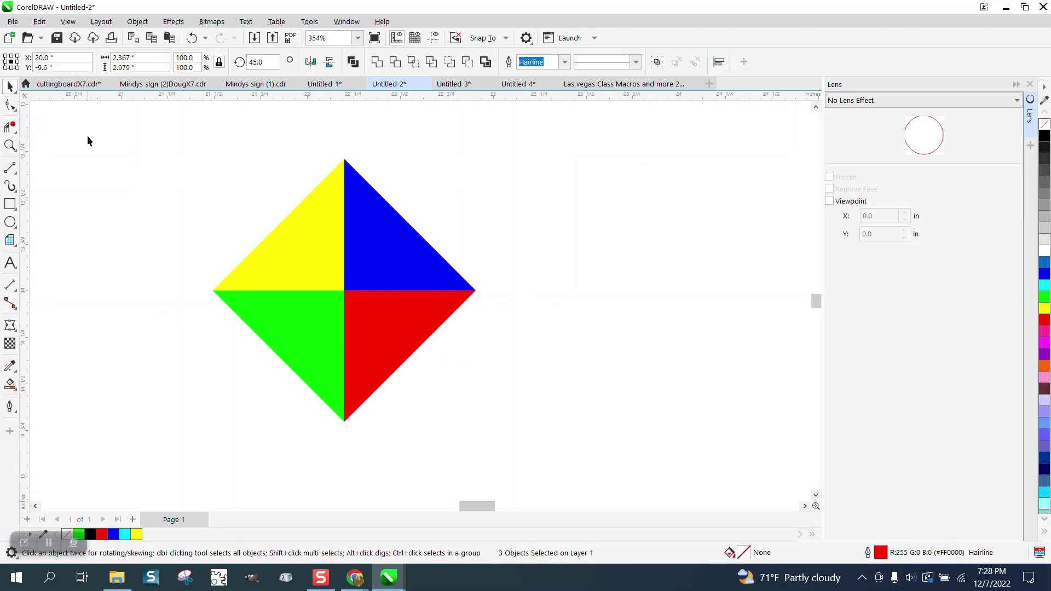
left_click(310, 234)
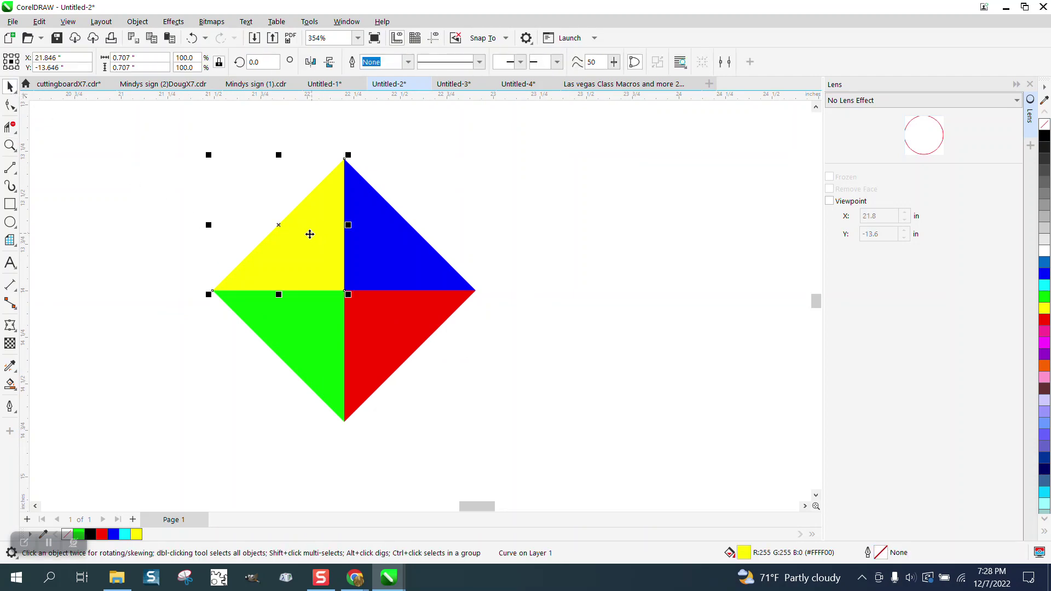
left_click(18, 389)
left_click(51, 385)
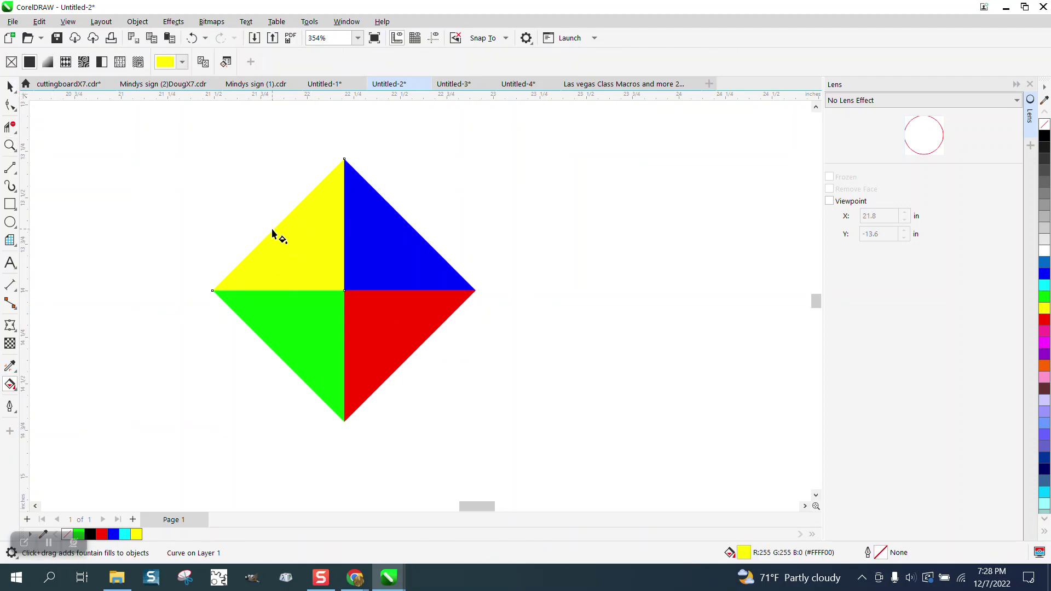
left_click_drag(272, 232, 356, 297)
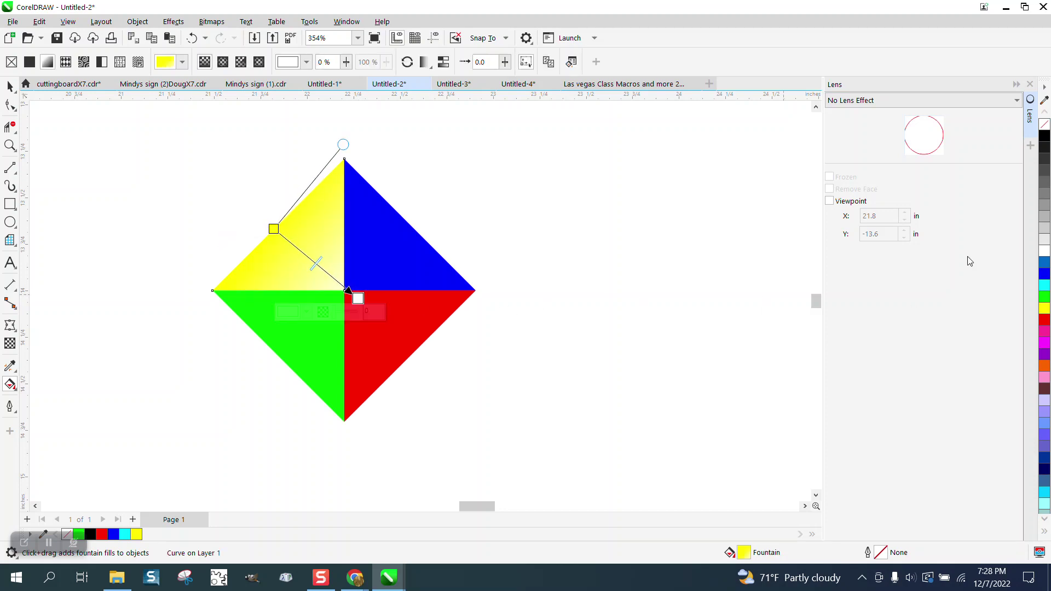
left_click_drag(1029, 149, 358, 298)
left_click_drag(318, 265, 335, 279)
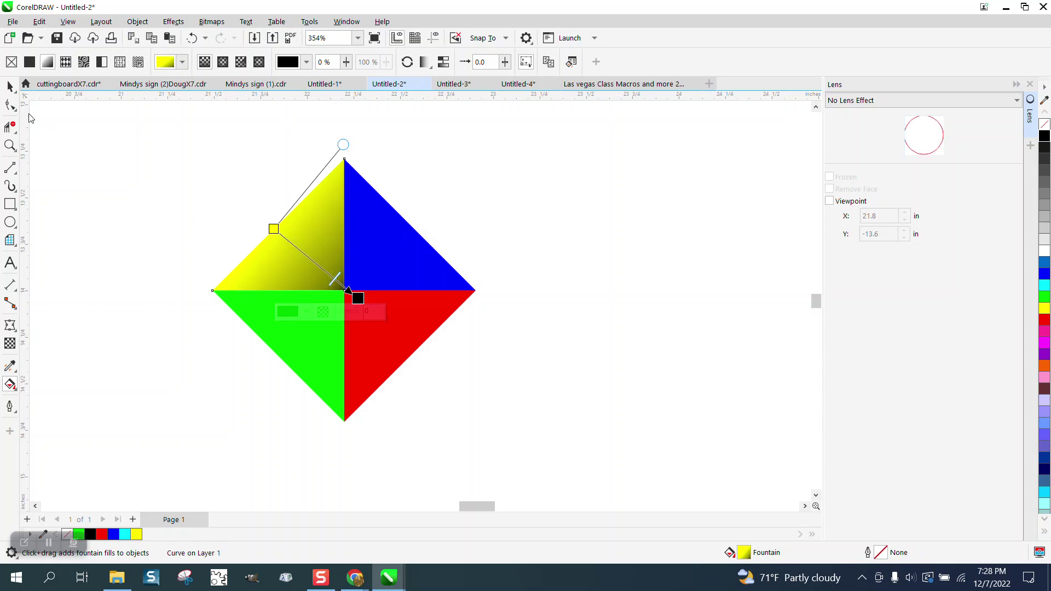
Step: Apply a green-to-black linear fountain fill to the green triangle from its outer edge to the diamond's centre, shifting the midpoint towards black
left_click(10, 87)
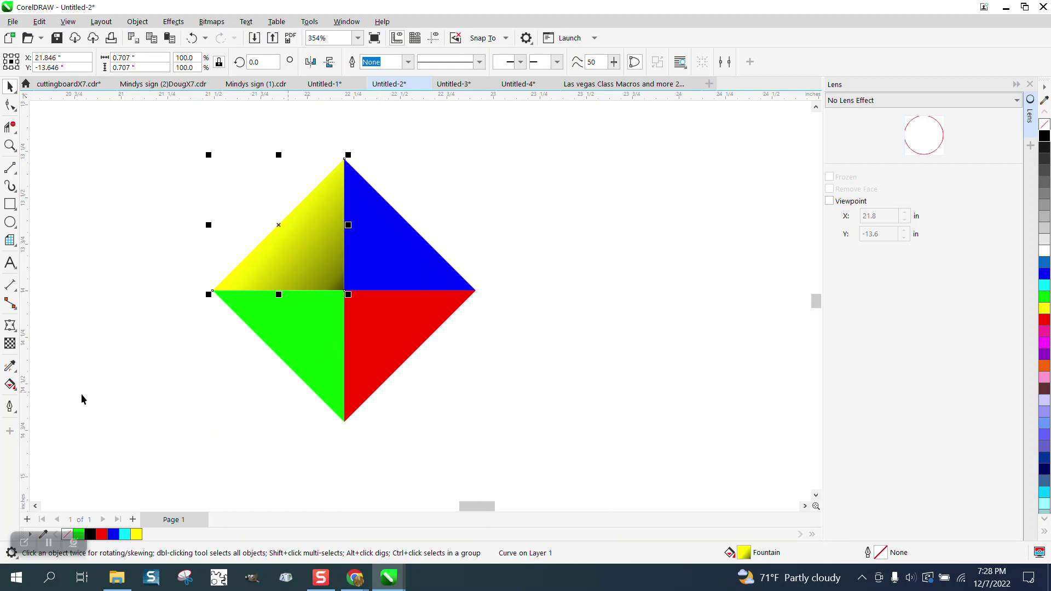
left_click(18, 392)
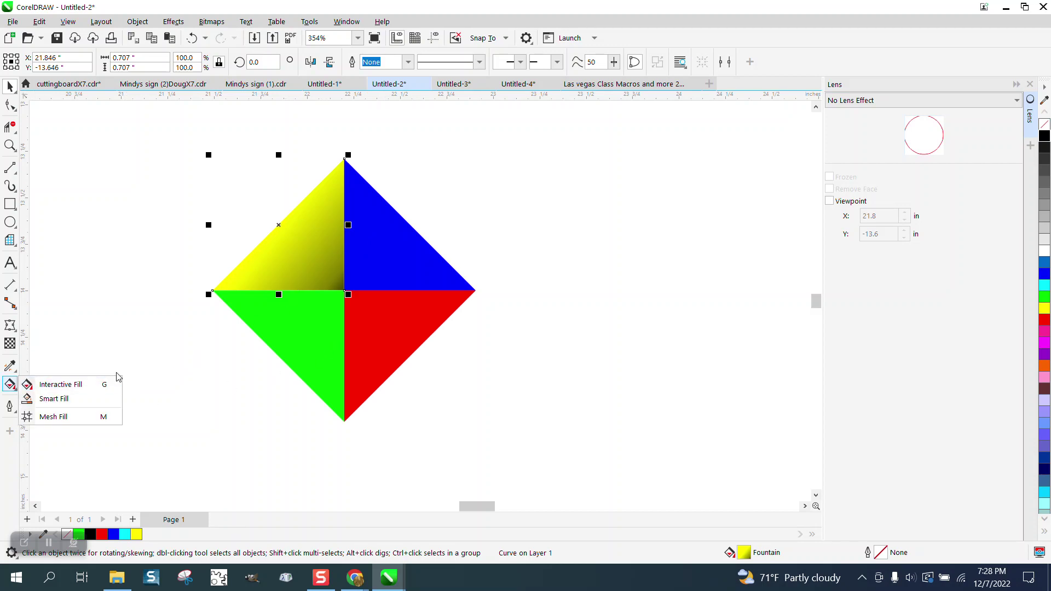
left_click(293, 340)
left_click(18, 391)
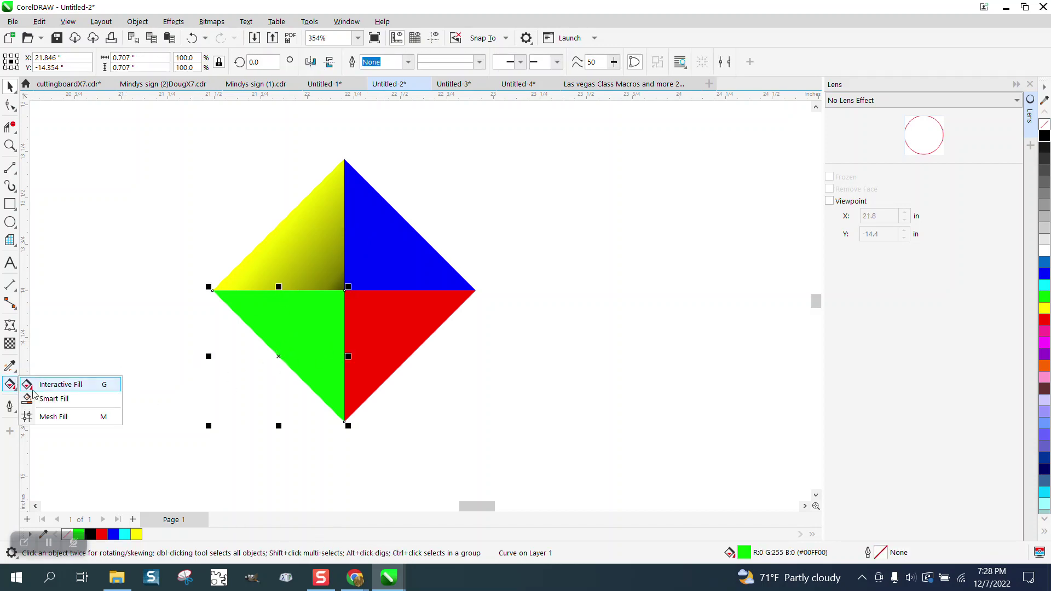
left_click(73, 387)
left_click_drag(281, 359, 345, 290)
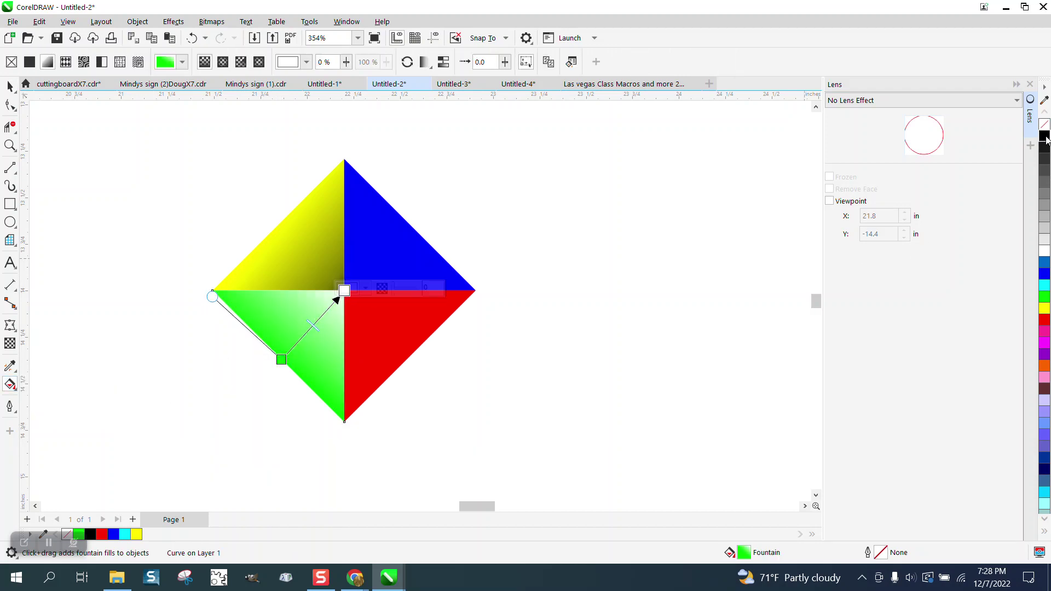
left_click_drag(1044, 136, 345, 293)
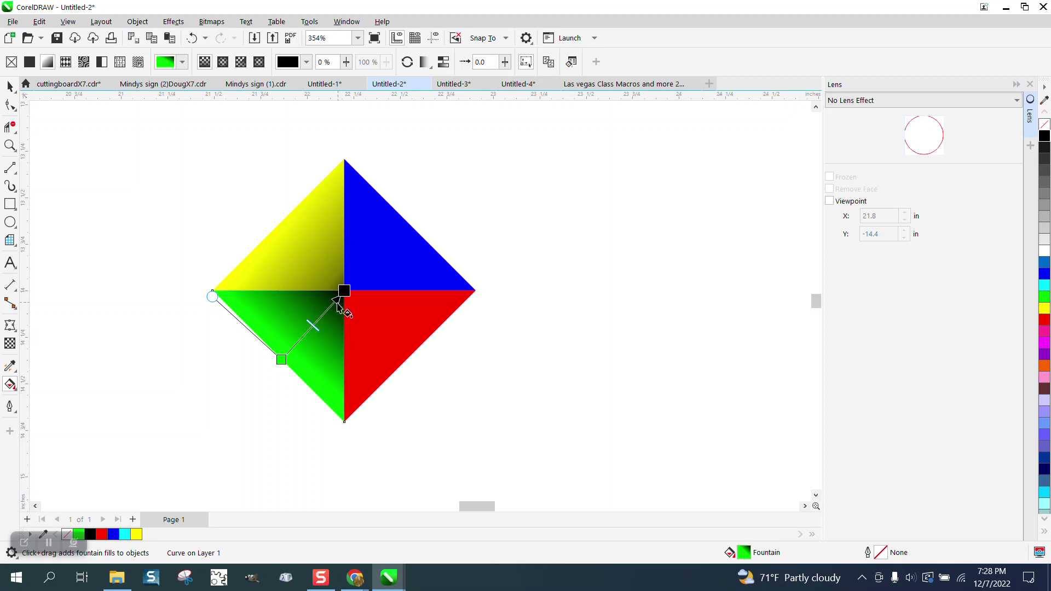
left_click_drag(320, 328, 328, 309)
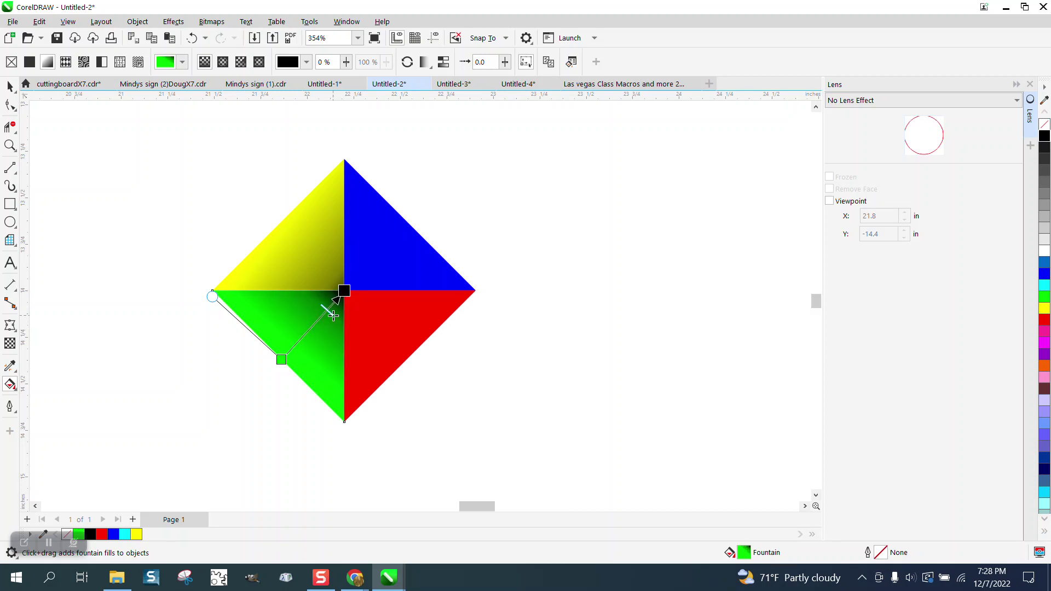
Step: Apply a red-to-black linear fountain fill to the red triangle from its outer edge to the diamond's centre, shifting the midpoint towards black
left_click(10, 86)
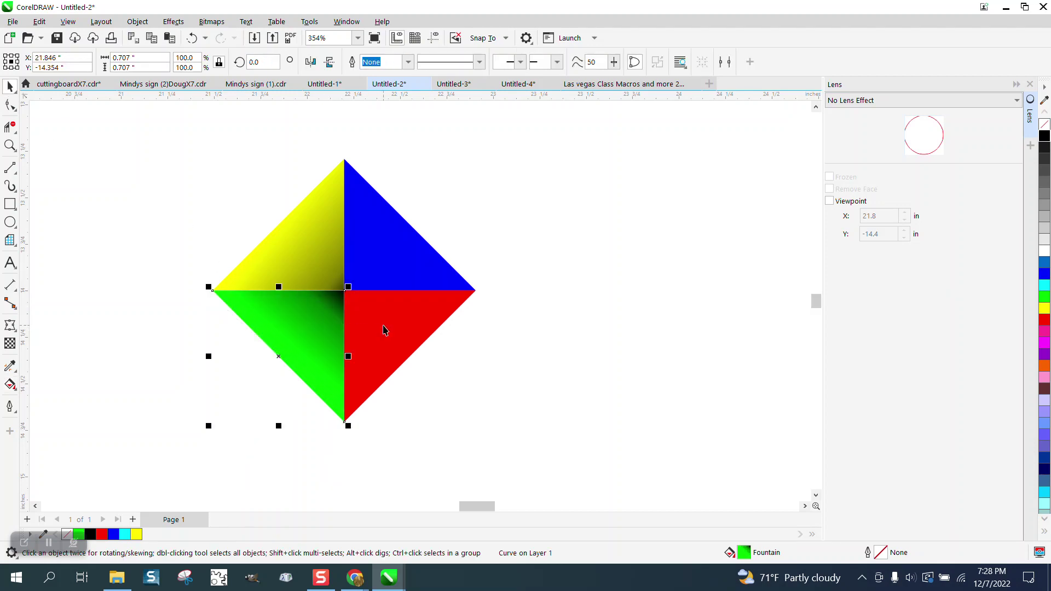
left_click(383, 327)
left_click(12, 386)
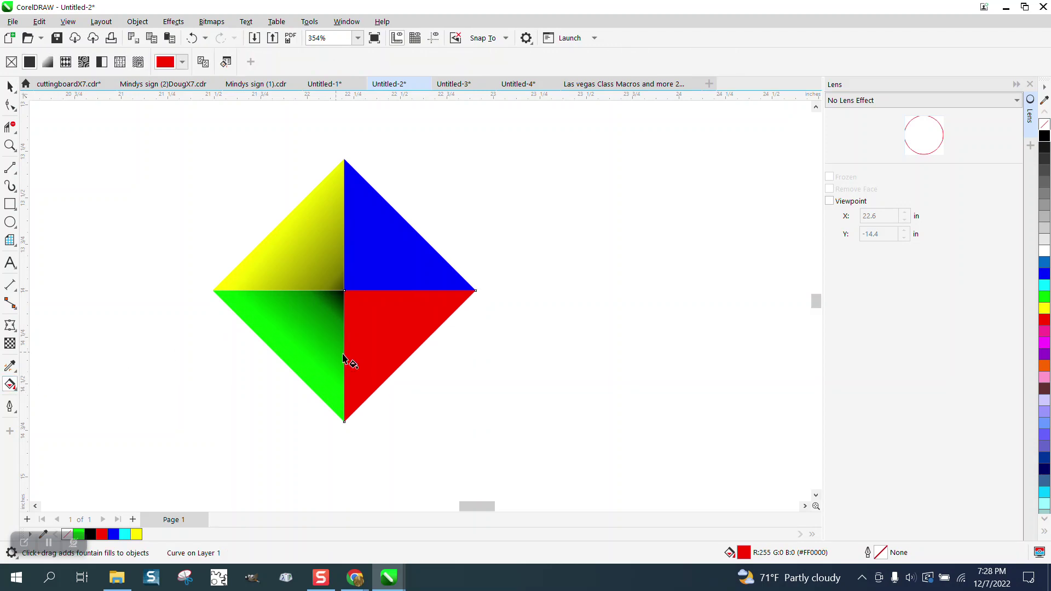
left_click_drag(411, 354, 344, 290)
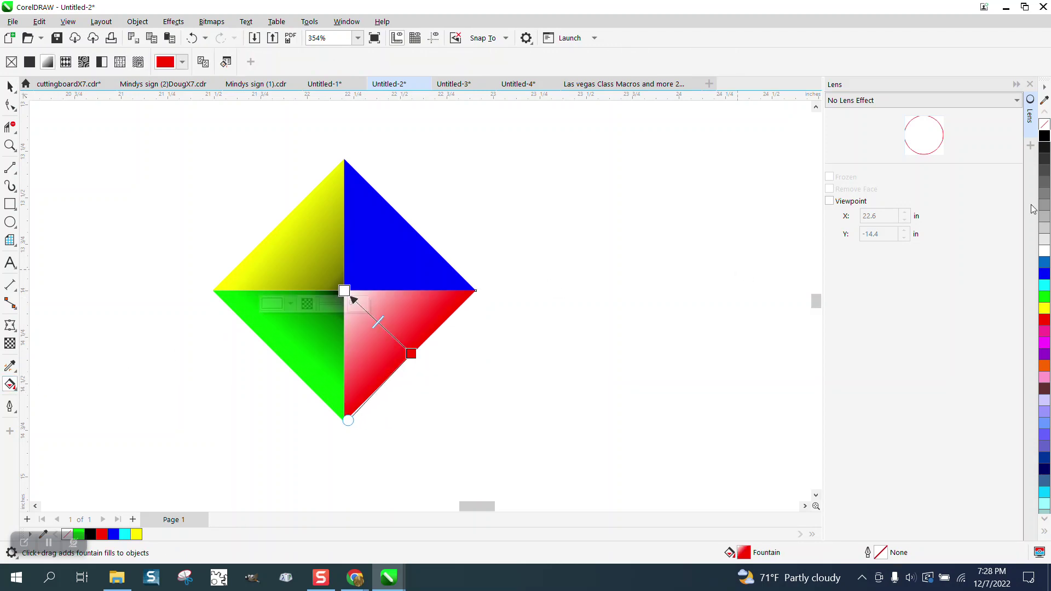
left_click_drag(1039, 138, 345, 290)
left_click_drag(380, 323, 361, 308)
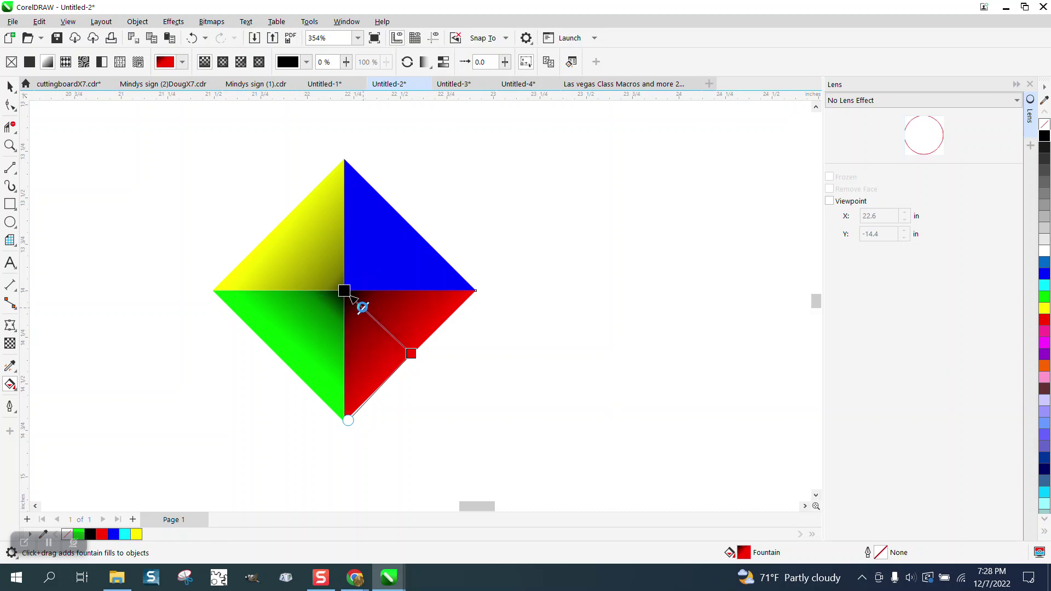
Step: Apply a blue-to-black linear fountain fill to the blue triangle from its outer edge to the diamond's centre, shifting the midpoint towards black
left_click(64, 127)
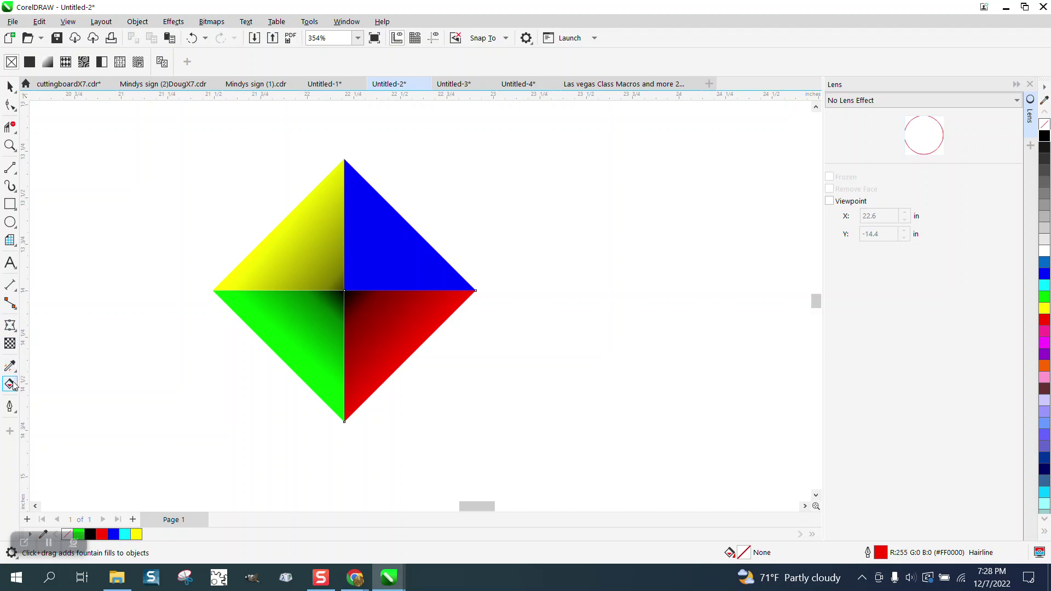
left_click(387, 259)
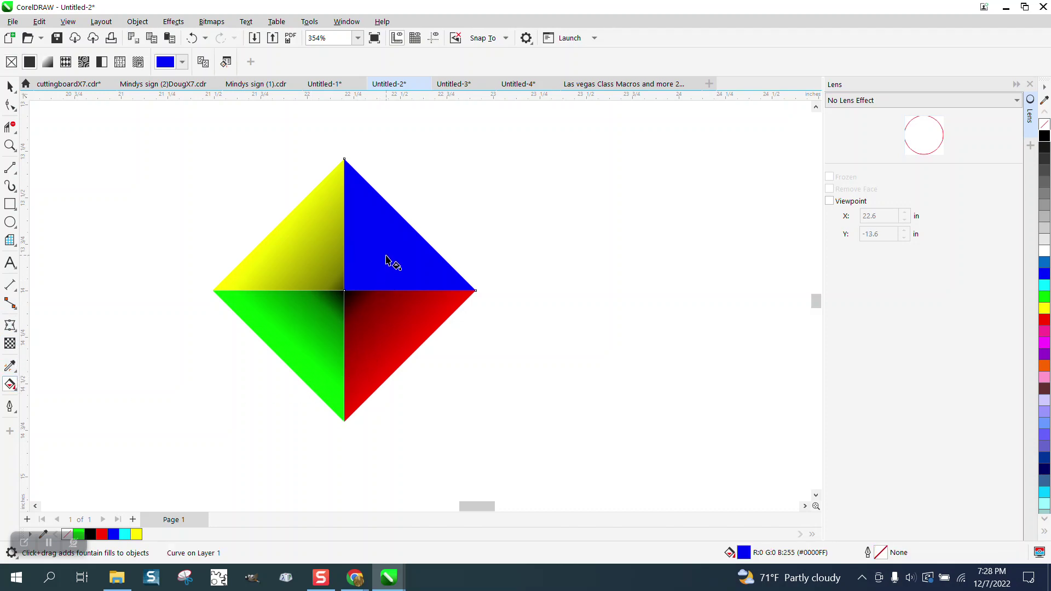
left_click(10, 86)
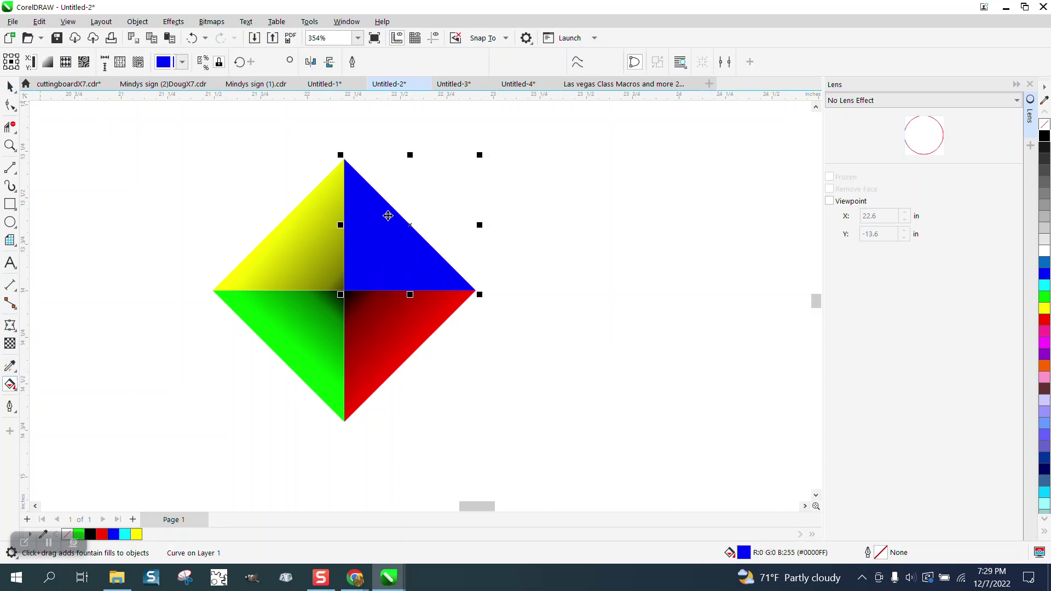
left_click(11, 384)
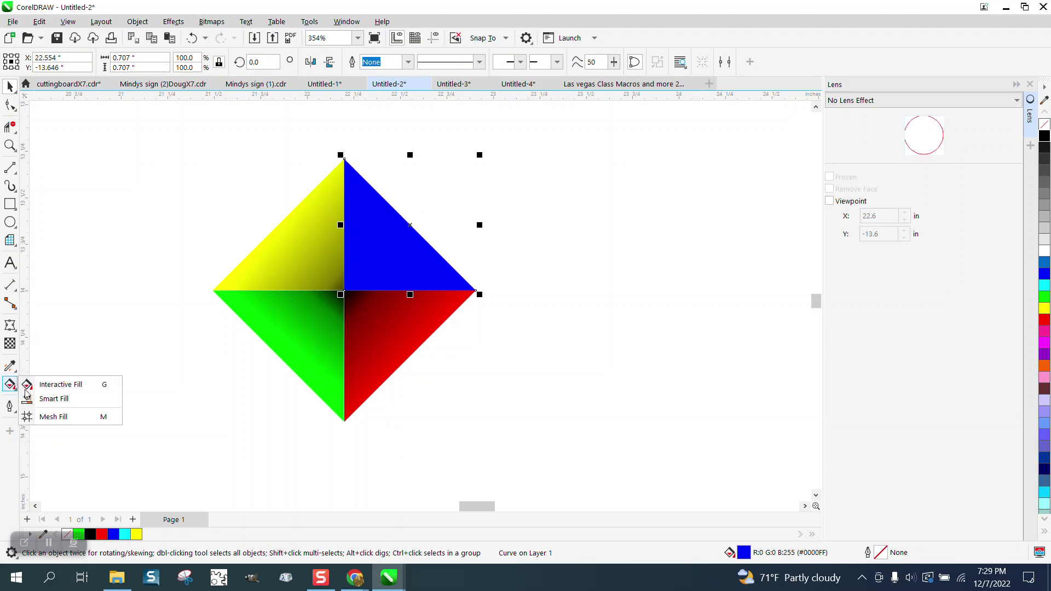
left_click(52, 382)
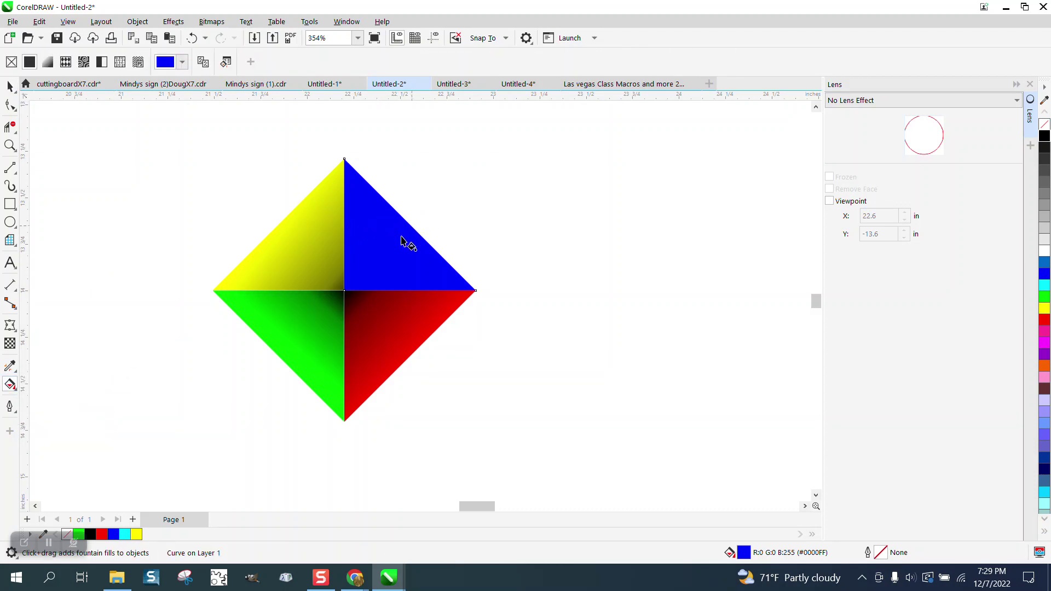
left_click_drag(411, 225, 344, 289)
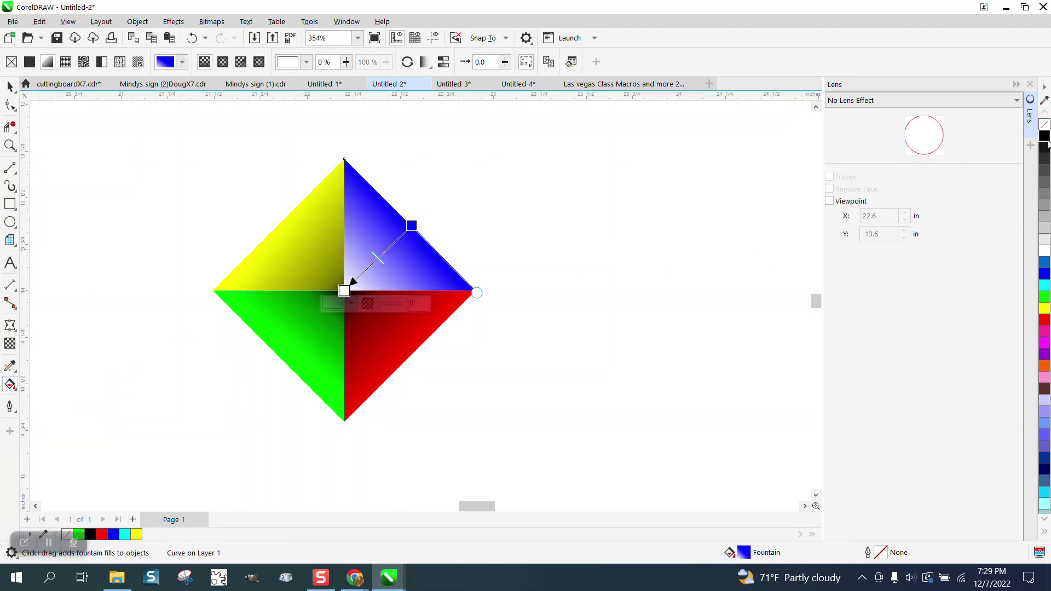
left_click(352, 284)
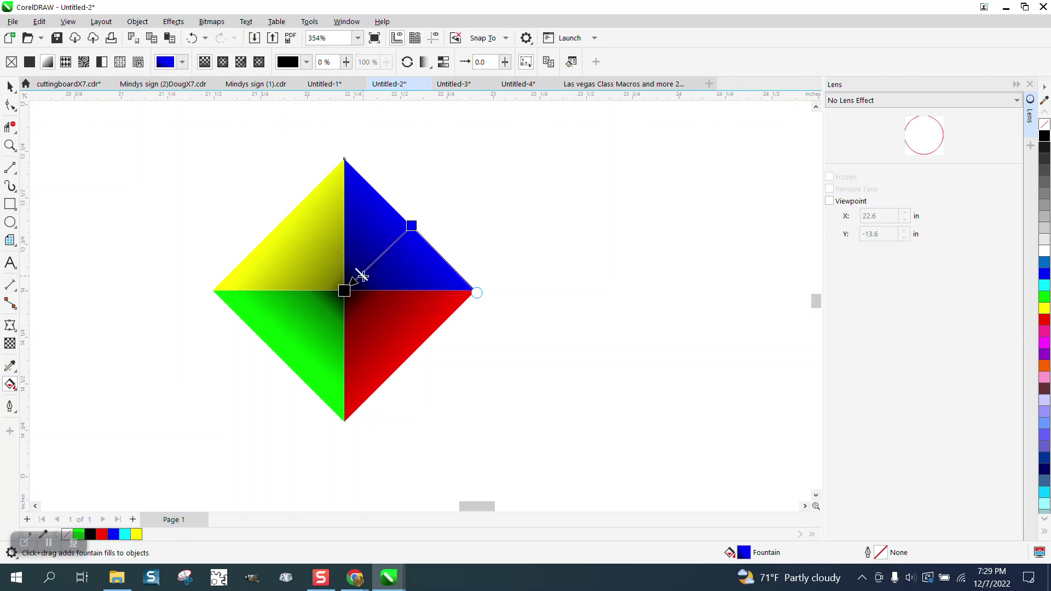
Step: Group the four gradient triangles and rotate the group 45 degrees so the diamond becomes a square tile
left_click(10, 87)
scroll(247, 197, "down", 2)
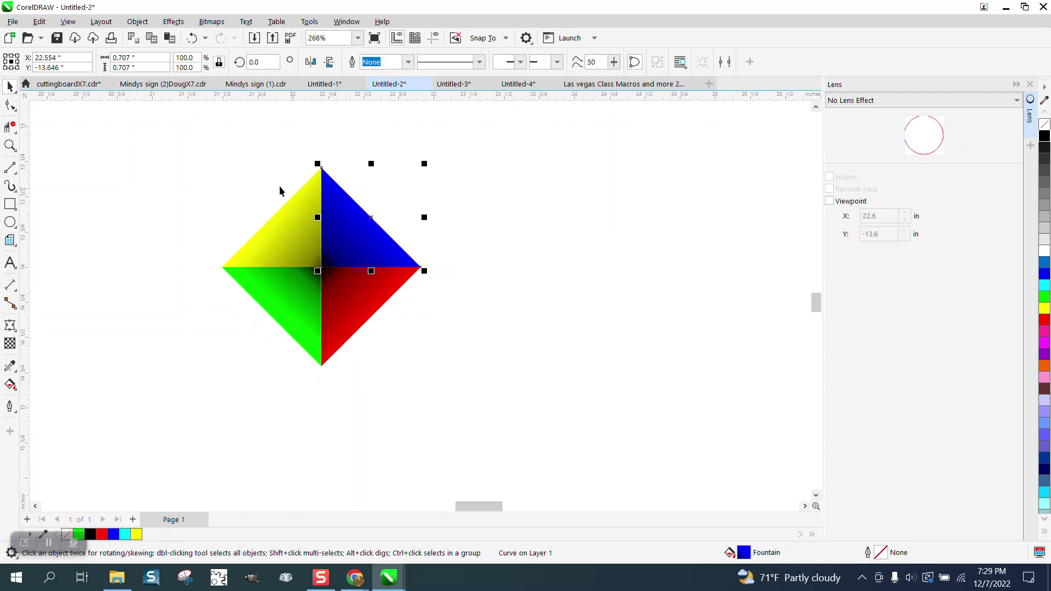
left_click_drag(157, 140, 511, 391)
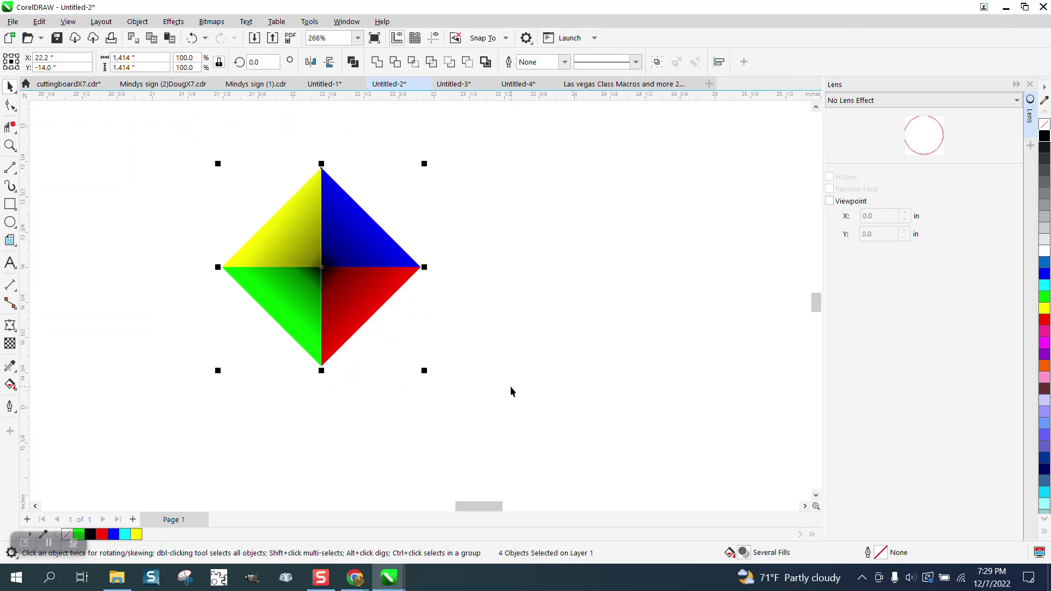
key("ctrl+g")
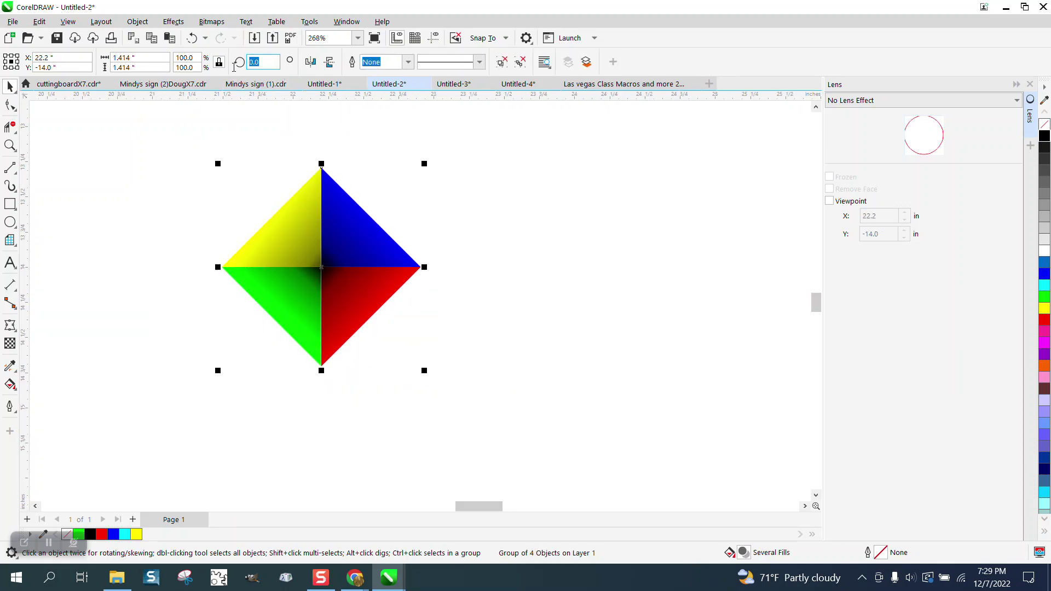
type("45")
key("Return")
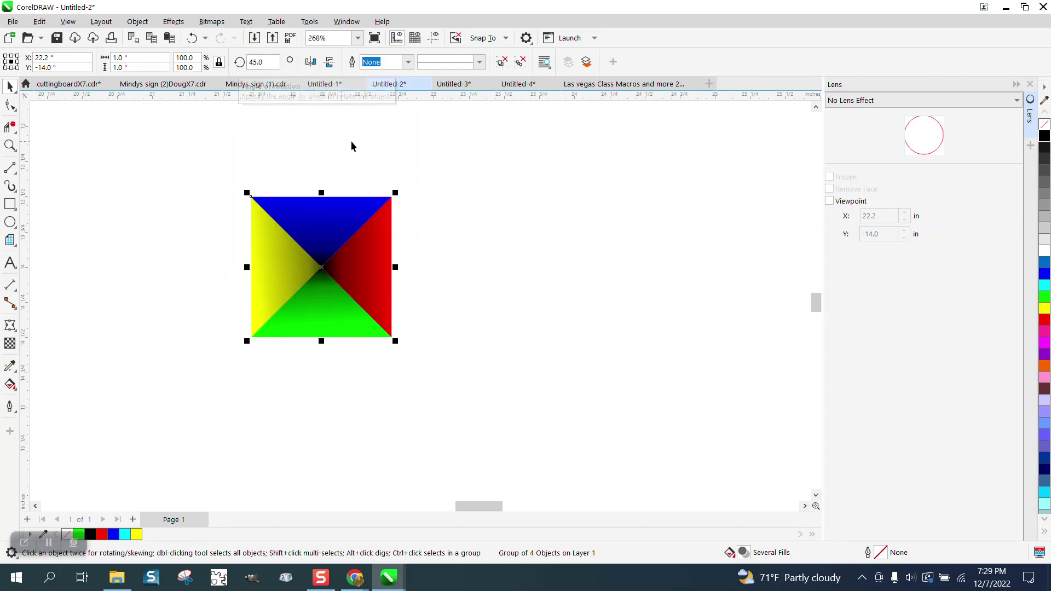
left_click(453, 133)
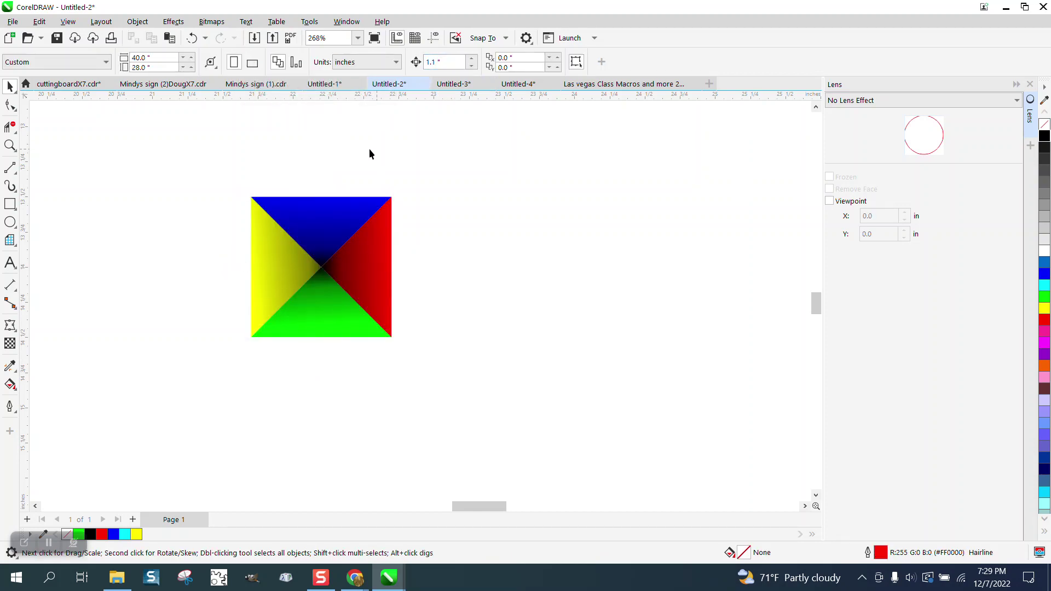
Step: Move the square tile towards the page's left side and duplicate it rightwards at 1.1 in intervals into a row of 25 tiles
scroll(434, 201, "down", 5)
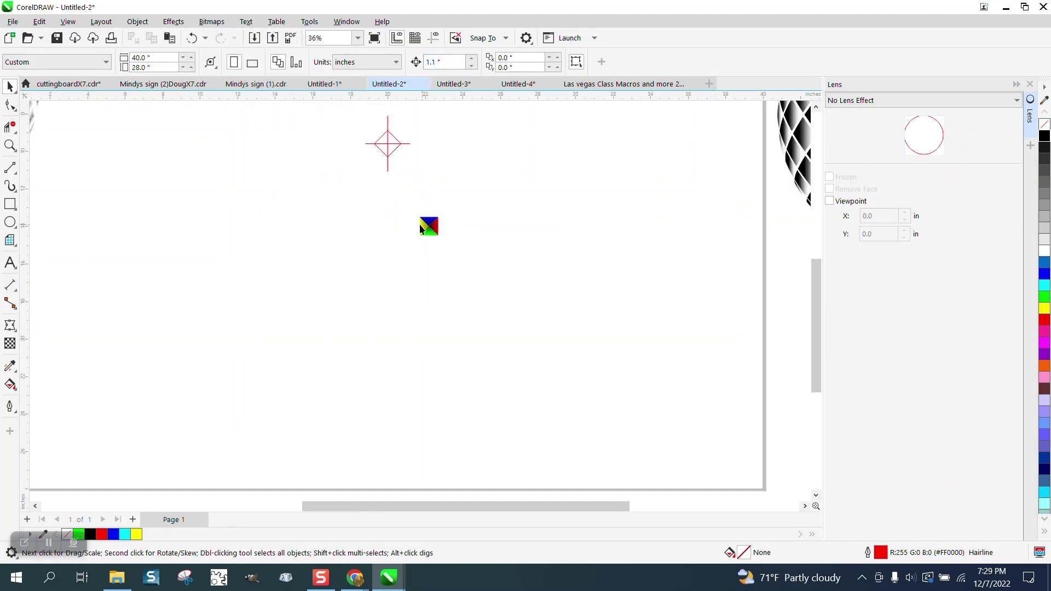
left_click_drag(421, 229, 180, 214)
key("ctrl+d")
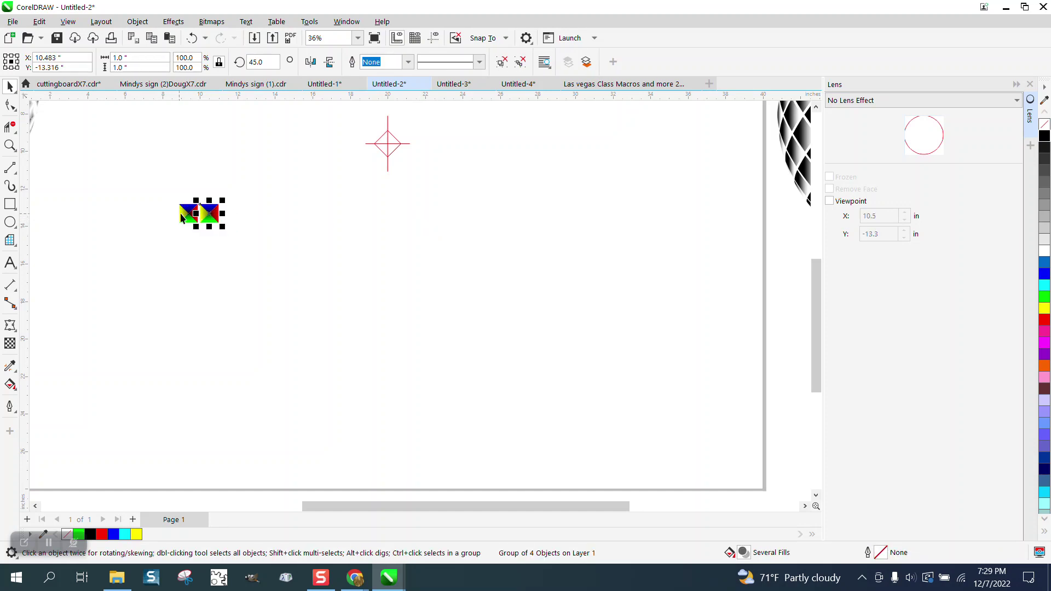
key("ctrl+d")
key("ctrl+d")
key("ctrl+d")
key("ctrl+d")
key("ctrl+d")
key("ctrl+d")
key("ctrl+d")
key("ctrl+d")
key("ctrl+d")
key("ctrl+d")
key("ctrl+d")
key("ctrl+d")
key("ctrl+d")
key("ctrl+d")
key("ctrl+d")
key("ctrl+d")
key("ctrl+d")
key("ctrl+d")
key("ctrl+d")
key("ctrl+d")
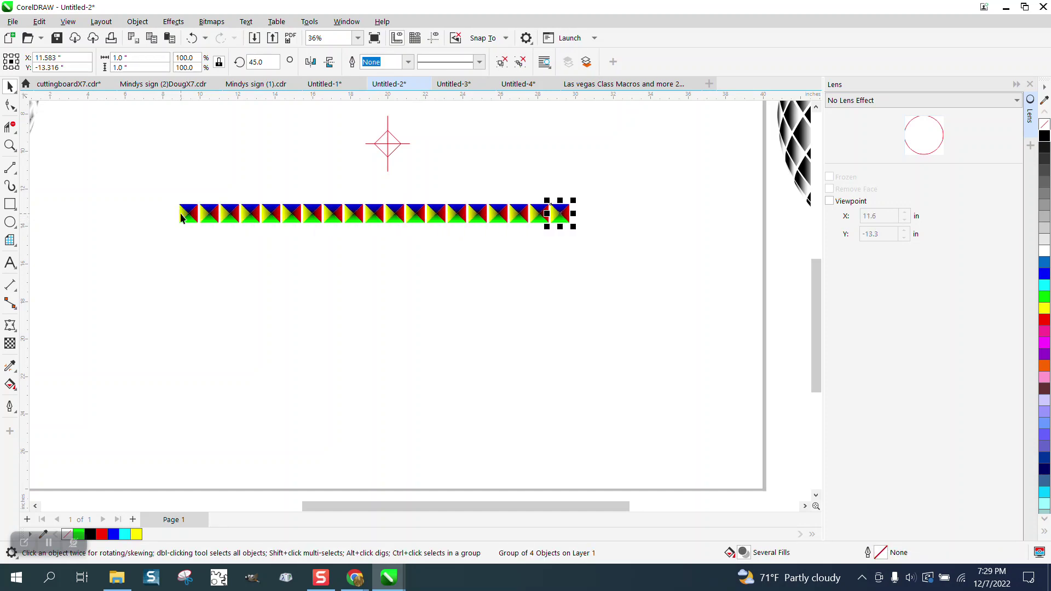
Step: Duplicate the whole tile row downwards at 1.1 in intervals to build a block of 19 rows
left_click_drag(82, 179, 709, 271)
key("ctrl+d")
key("ctrl+d")
key("ctrl+d")
key("ctrl+d")
key("ctrl+d")
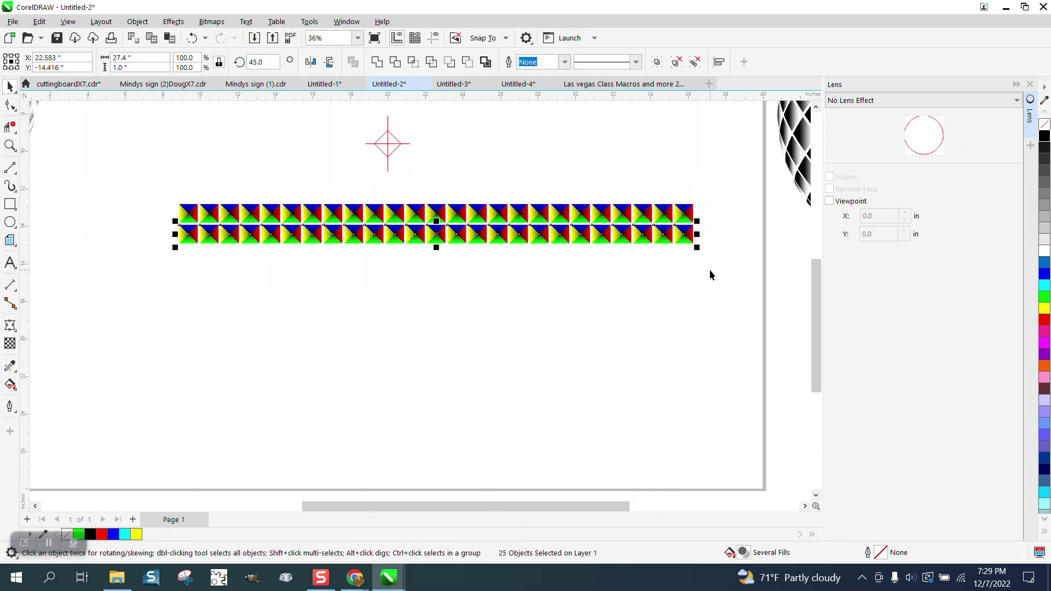
key("ctrl+d")
key("ctrl+d")
key("ctrl+d")
key("ctrl+d")
key("ctrl+d")
key("ctrl+d")
key("ctrl+d")
key("ctrl+d")
key("ctrl+d")
key("ctrl+d")
key("ctrl+d")
key("ctrl+d")
key("ctrl+d")
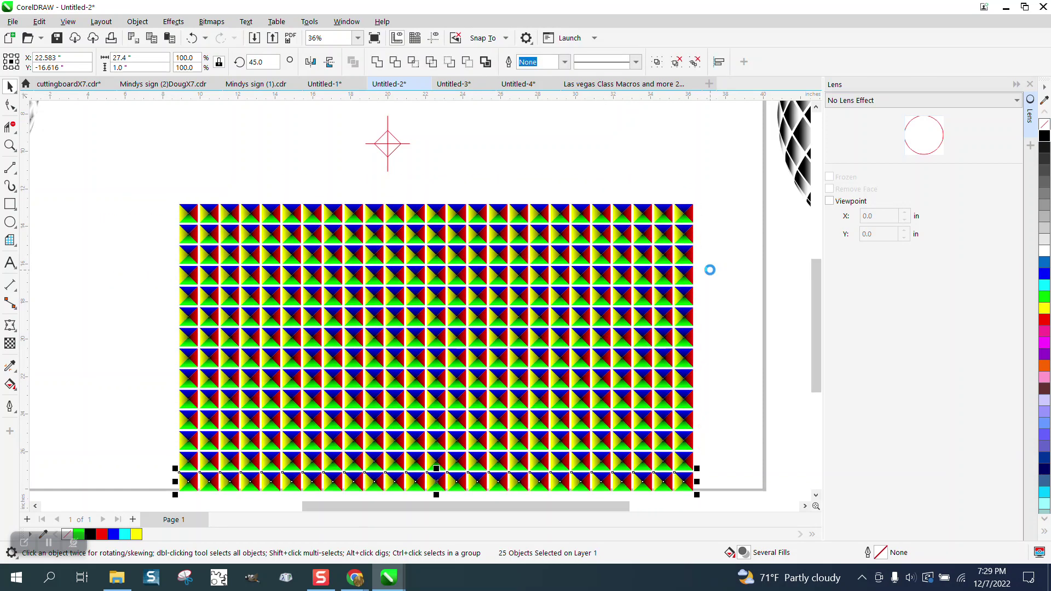
Step: Group all the tiles in the block and rotate the group 45 degrees
scroll(478, 169, "down", 1)
scroll(478, 173, "down", 1)
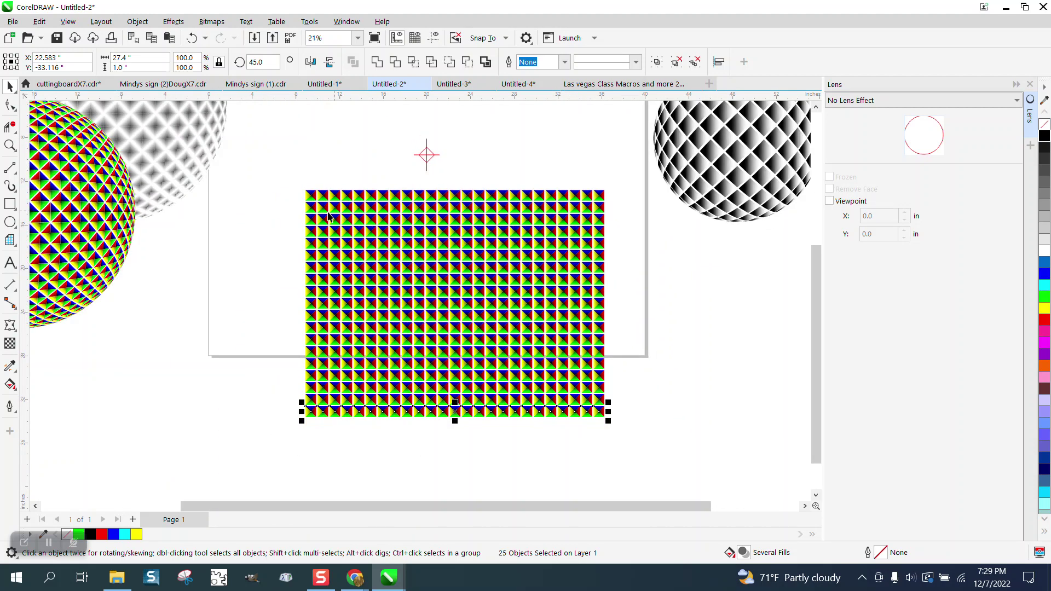
left_click_drag(283, 174, 609, 373)
left_click_drag(649, 421, 649, 420)
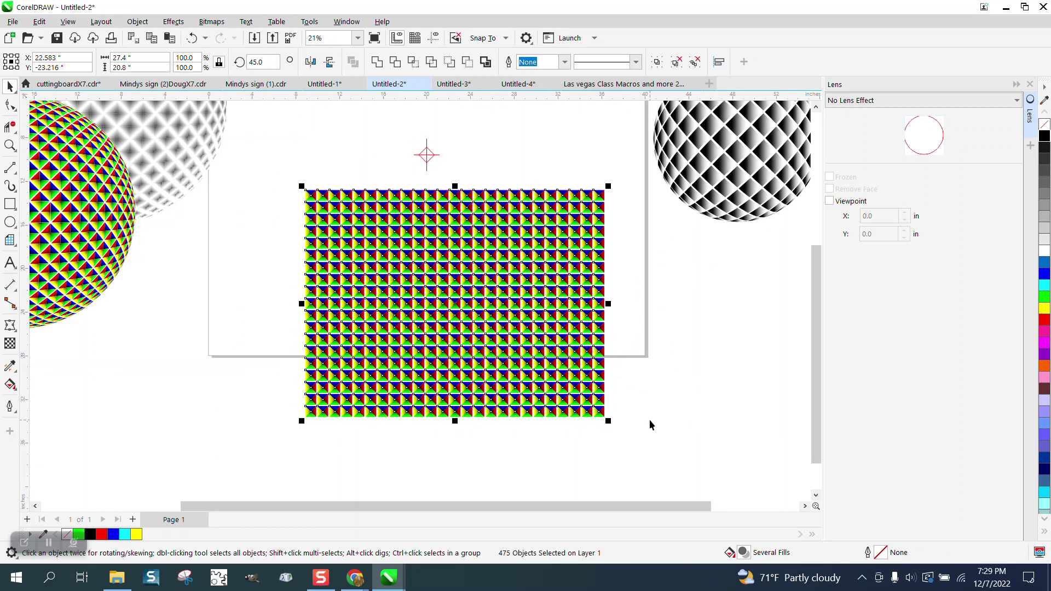
key("ctrl+g")
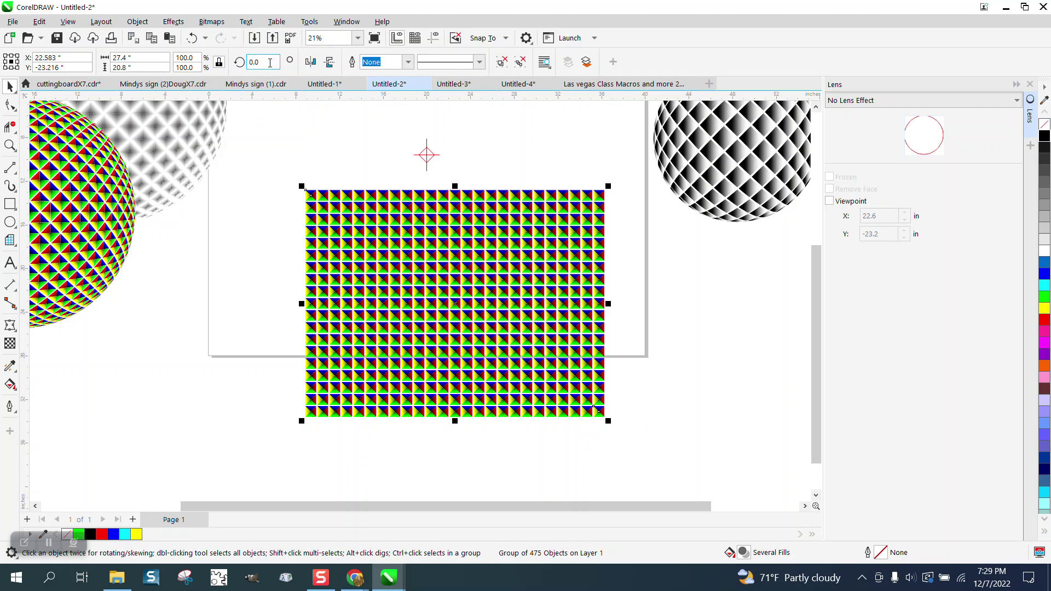
key("Return")
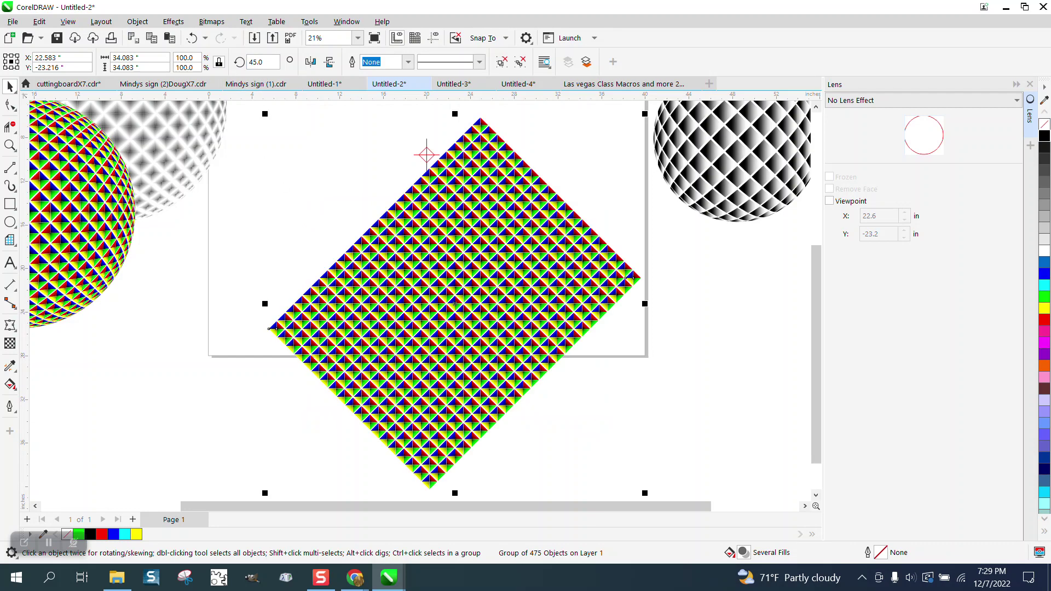
Step: Delete the leftover red diamond outline with its crossing lines and centre the rotated tile group on the page
left_click_drag(404, 129, 458, 175)
key("Delete")
left_click(482, 211)
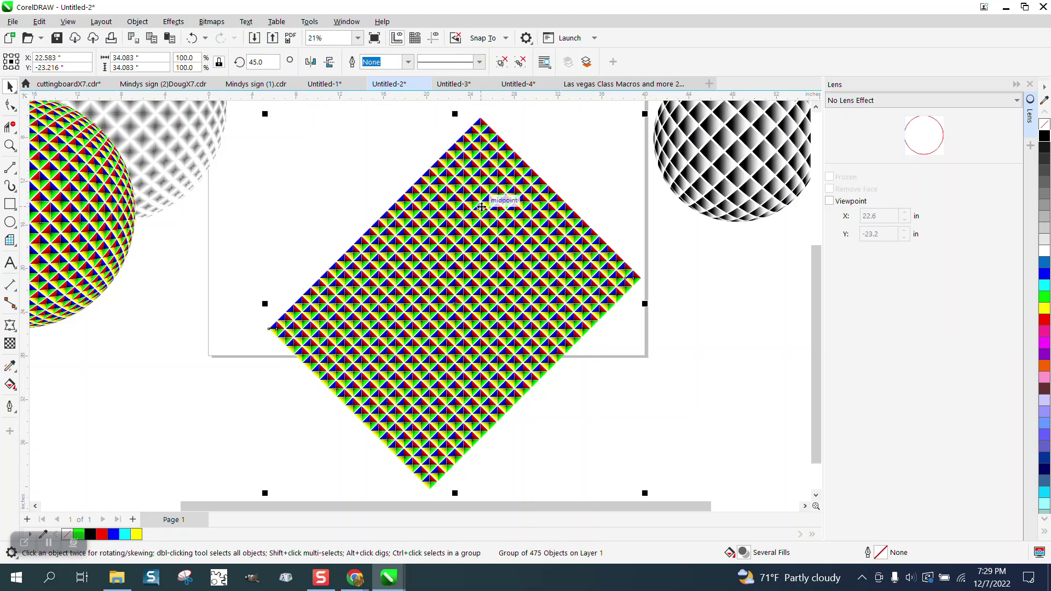
key("p")
key("shift+F2")
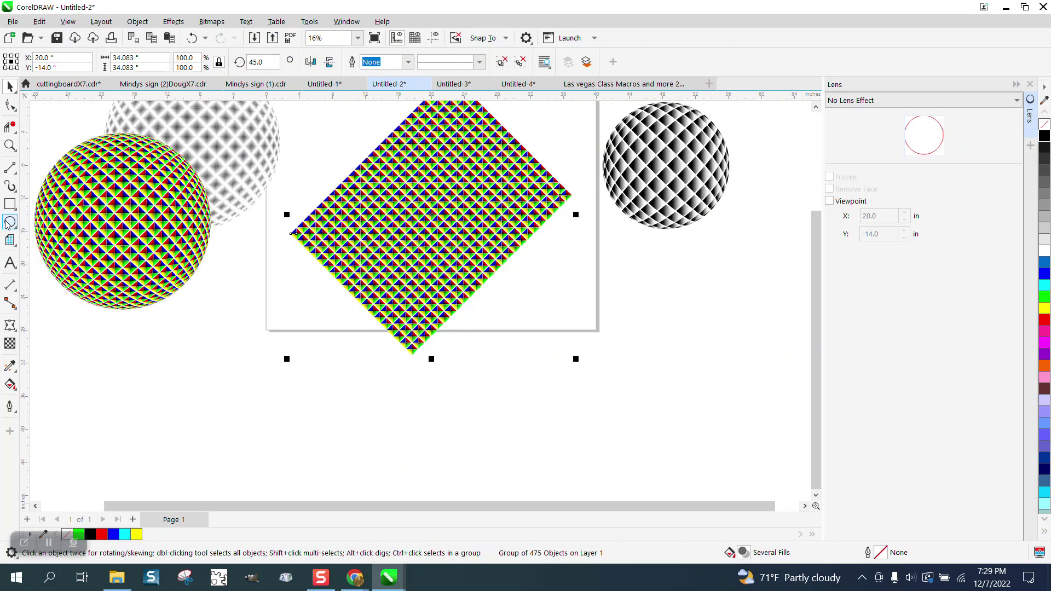
Step: Draw a circle about 19.9 in in diameter overlapping the lower-right edge of the rotated tile pattern
left_click(10, 222)
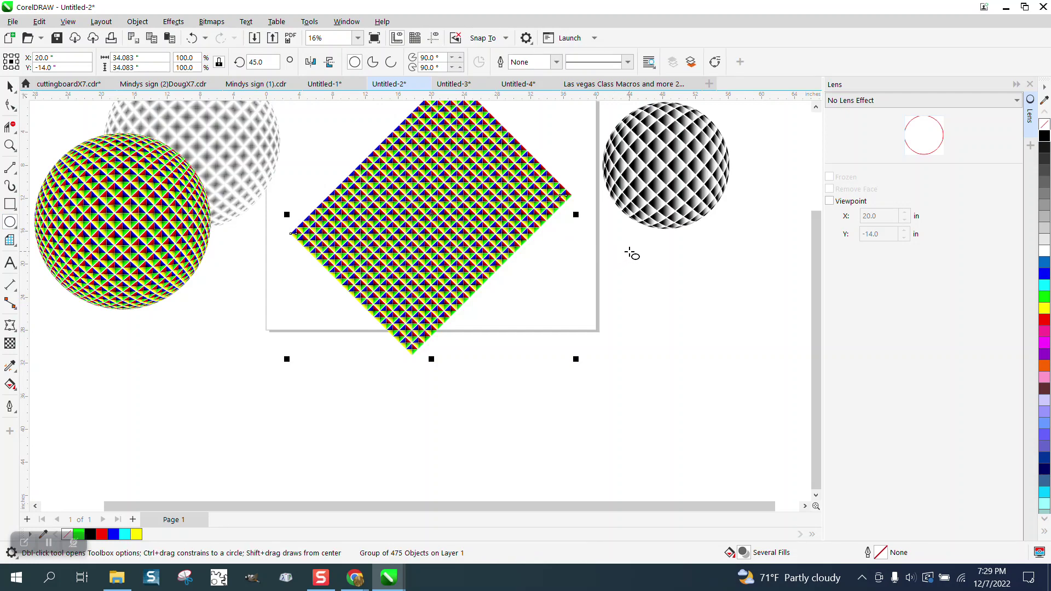
left_click_drag(628, 252, 479, 417)
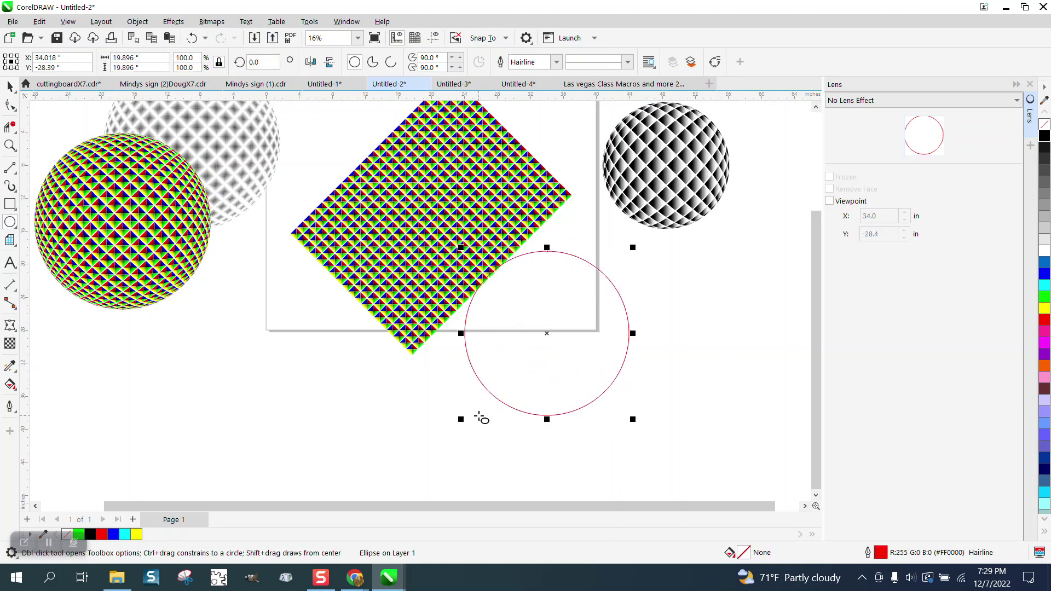
Step: Centre the circle on the page over the tile pattern and apply a Fish Eye lens to it
key("p")
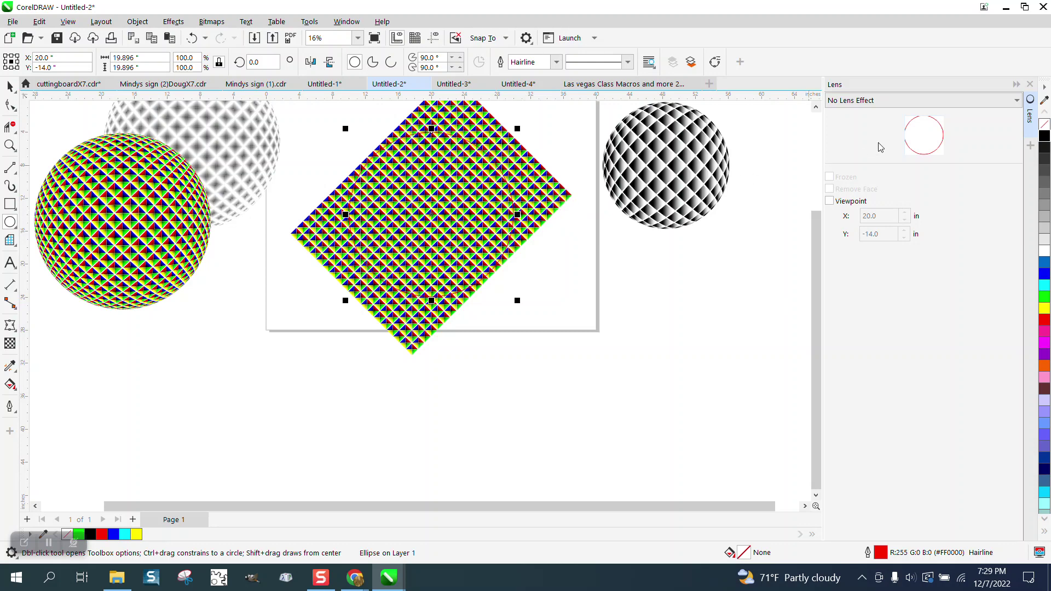
left_click(1015, 101)
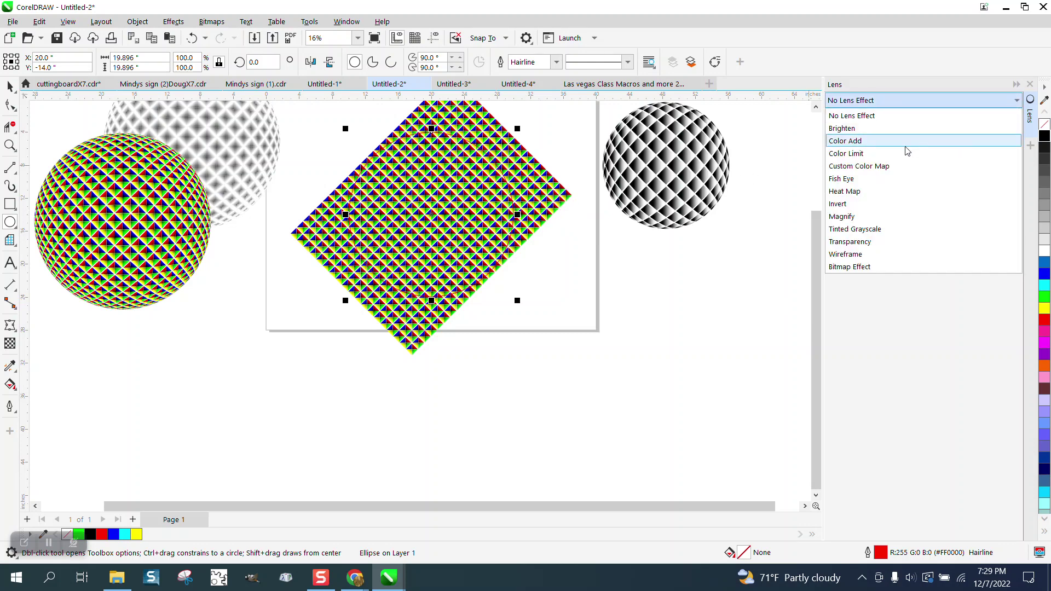
left_click(847, 179)
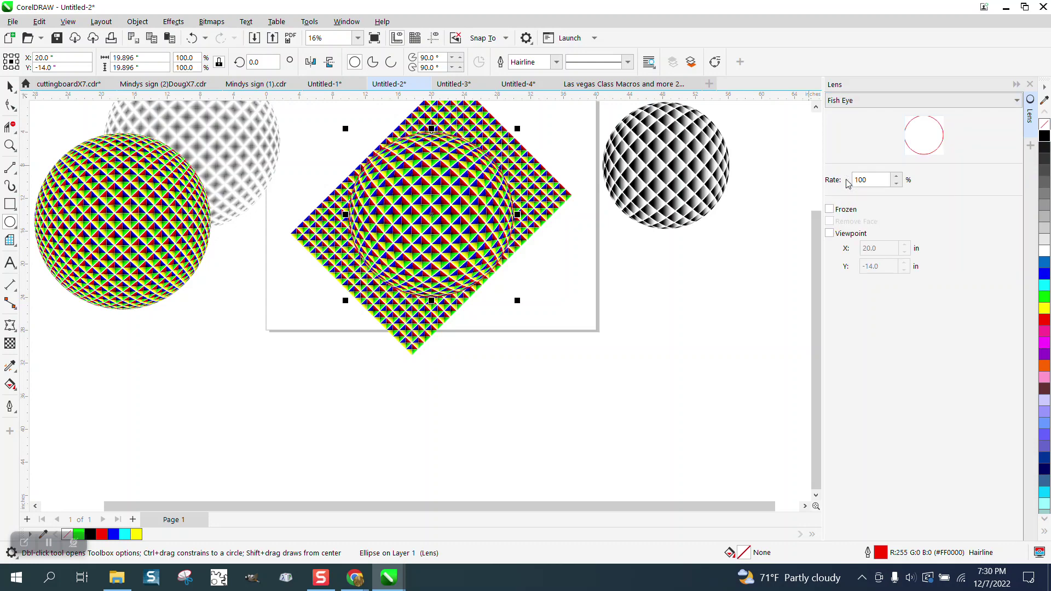
Step: Freeze the Fish Eye lens at a rate of 135% and move the frozen sphere off the tile pattern to its lower right
left_click(896, 177)
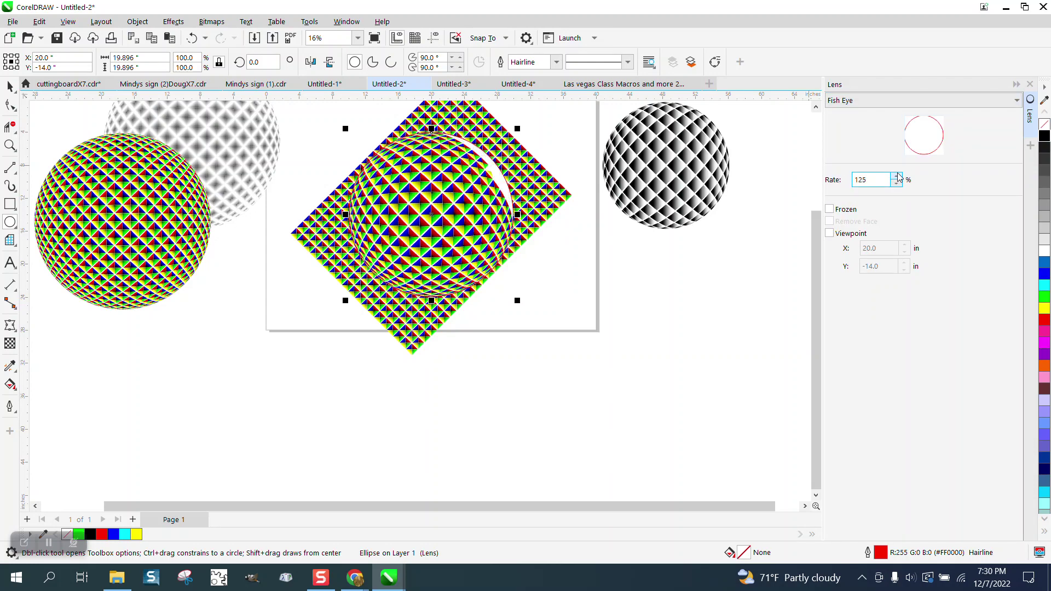
left_click(896, 176)
left_click(896, 176)
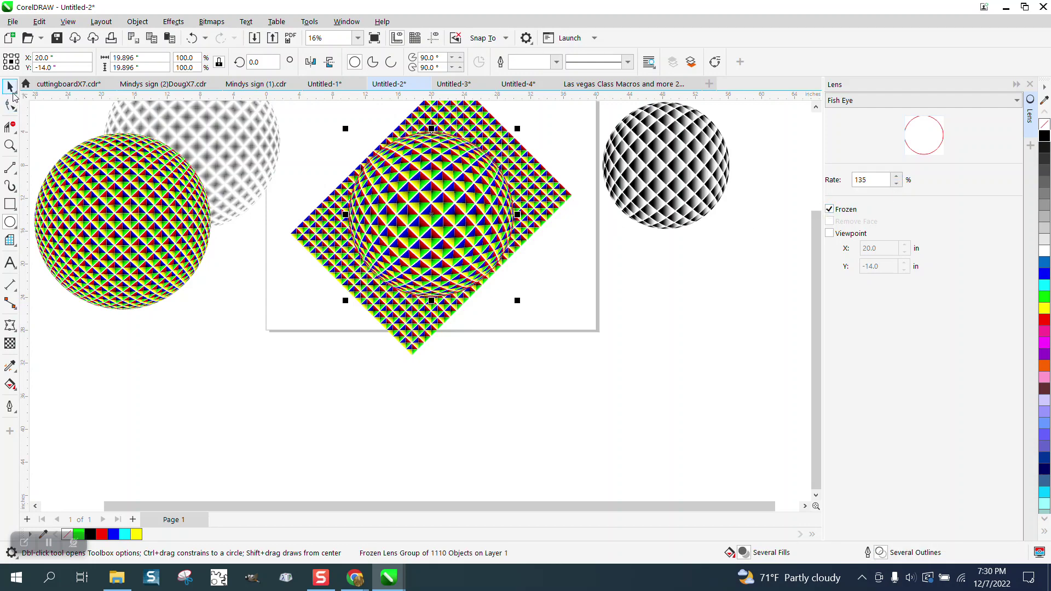
left_click_drag(445, 176, 636, 294)
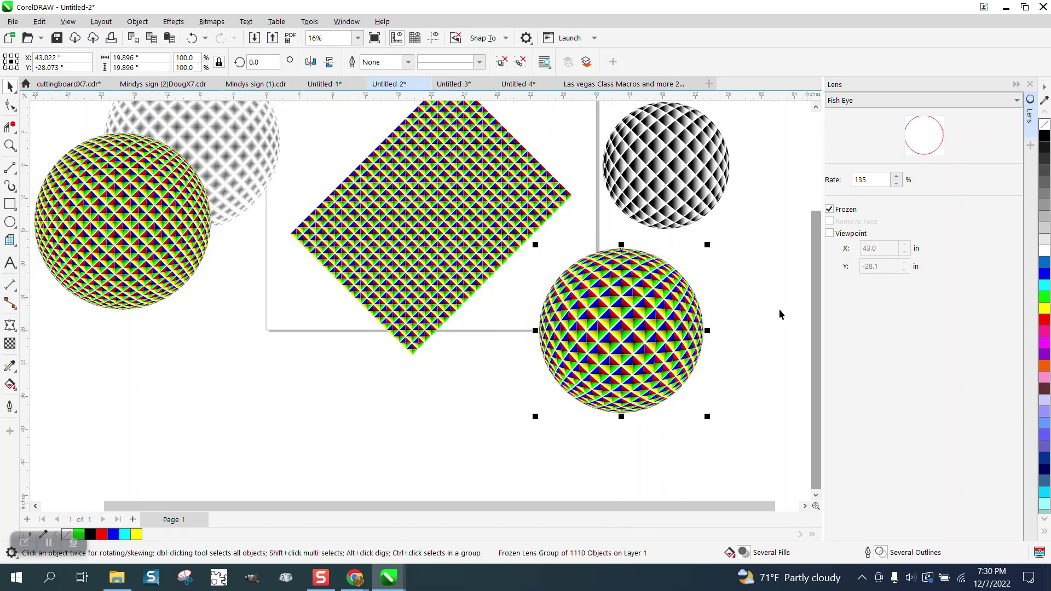
Step: Examine the new four-colour sphere up close and compare it with the other spheres around the page
left_click(10, 145)
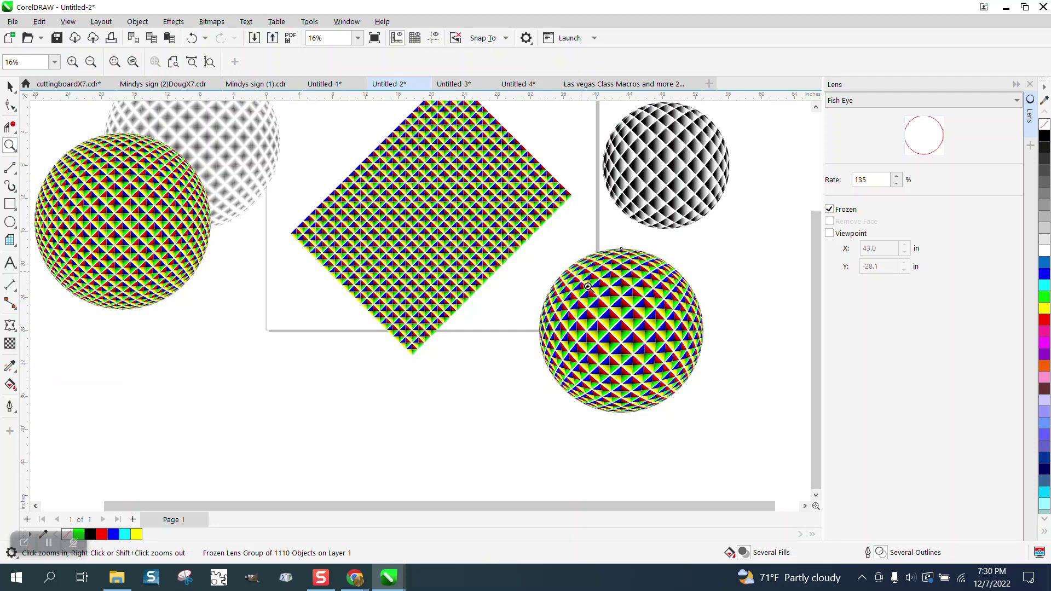
left_click_drag(587, 286, 695, 347)
scroll(528, 279, "down", 4)
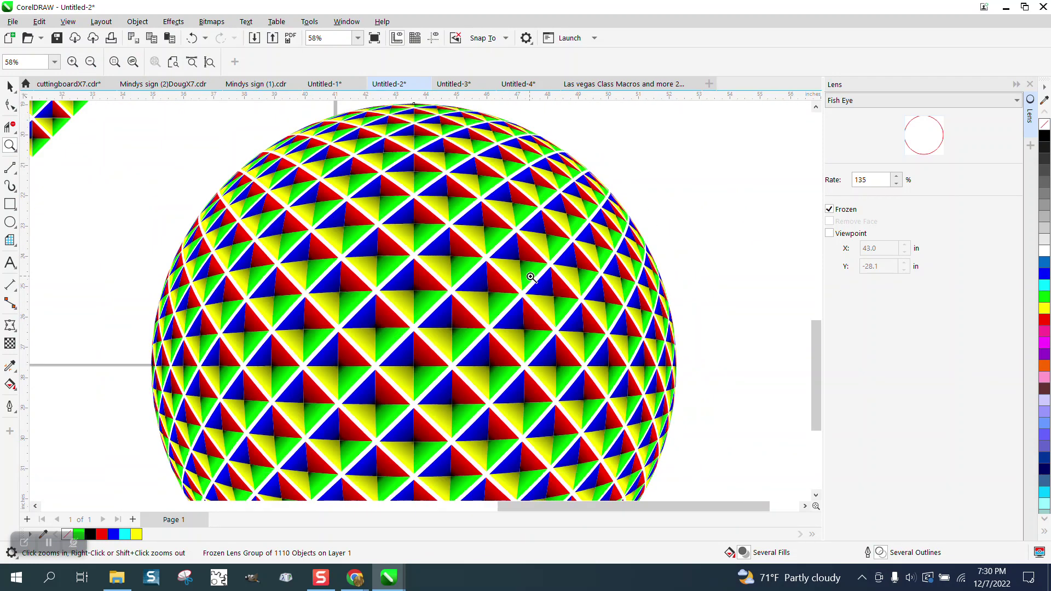
scroll(530, 277, "down", 1)
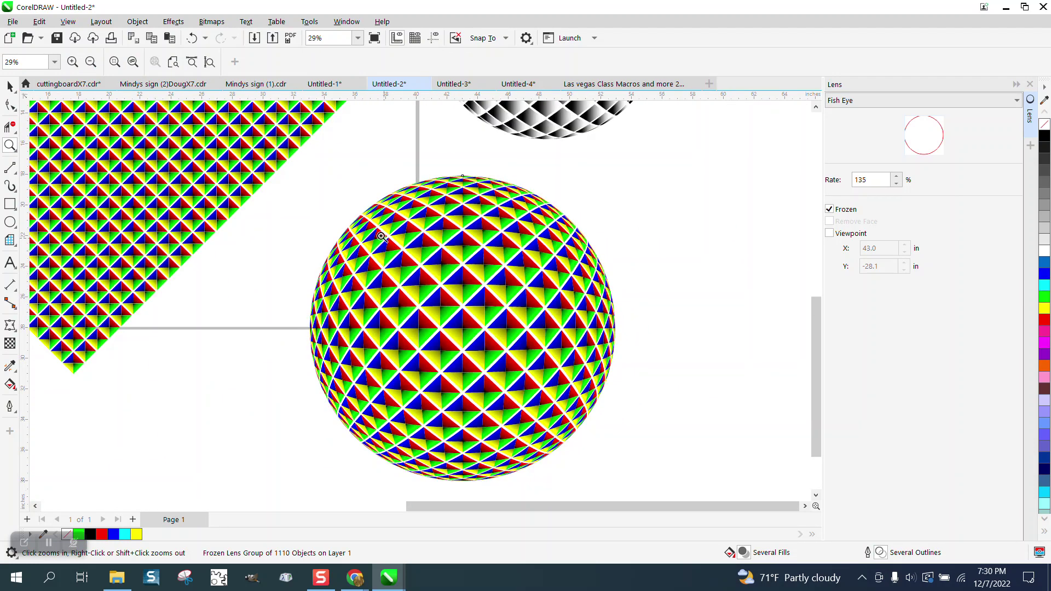
scroll(473, 267, "down", 1)
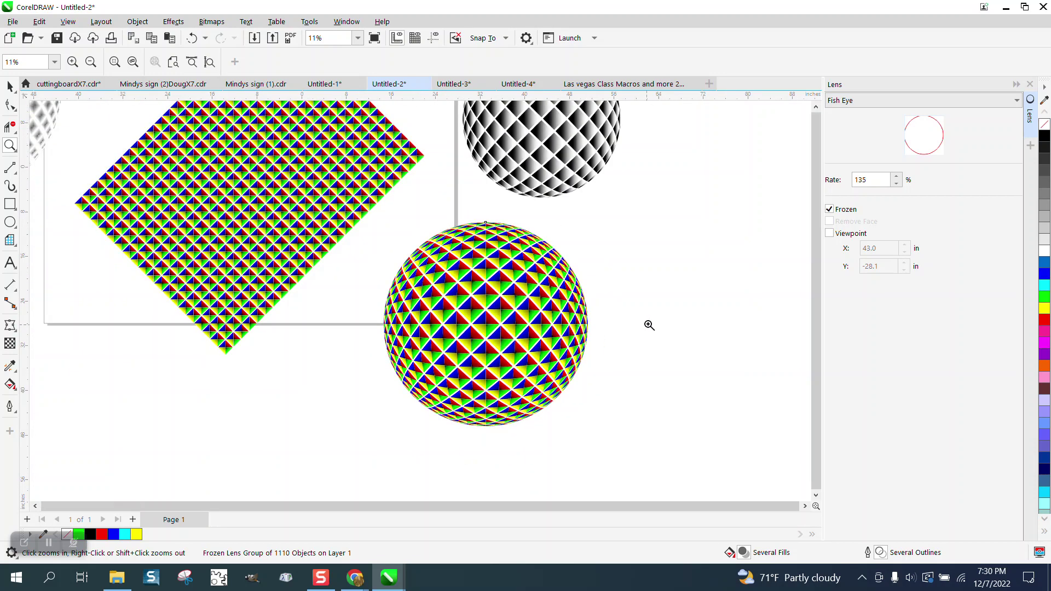
scroll(659, 321, "down", 2)
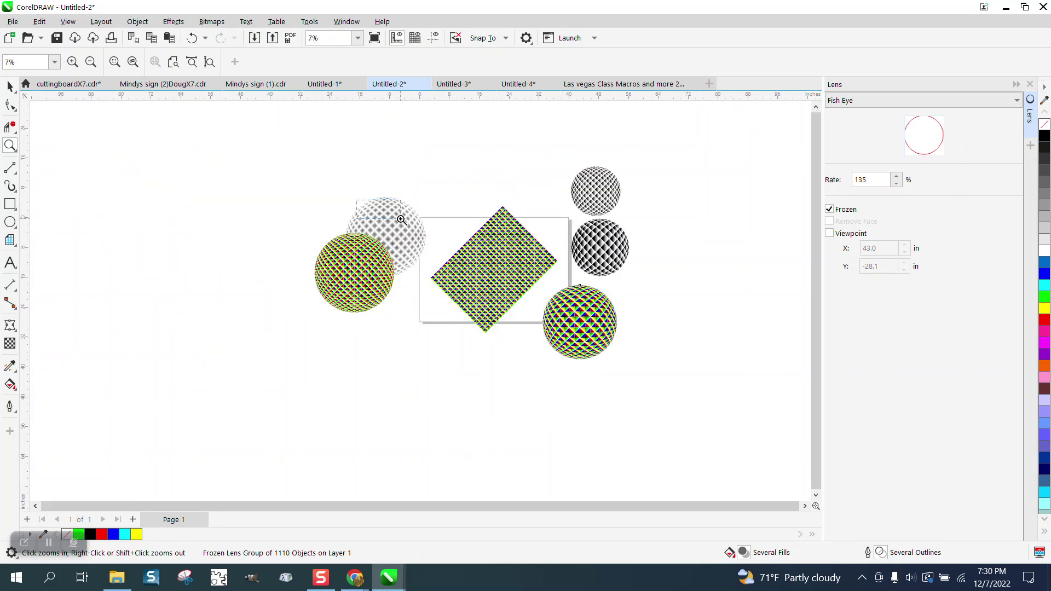
Step: Examine the grey gradient sphere up close, both its central tiles and the compressed tiles along its upper-left edge
left_click_drag(401, 219, 402, 219)
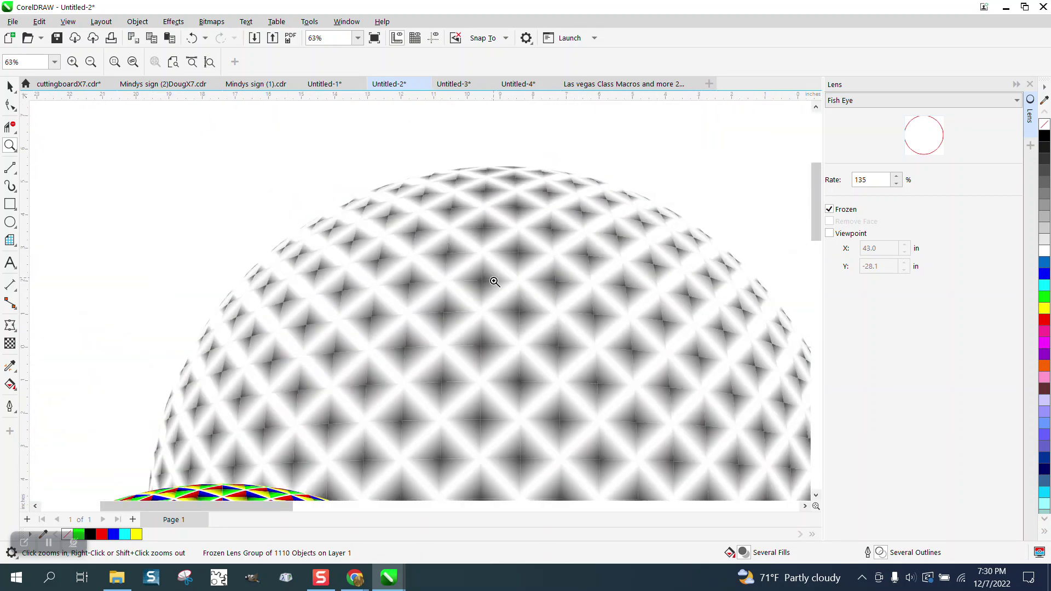
left_click_drag(543, 328, 619, 371)
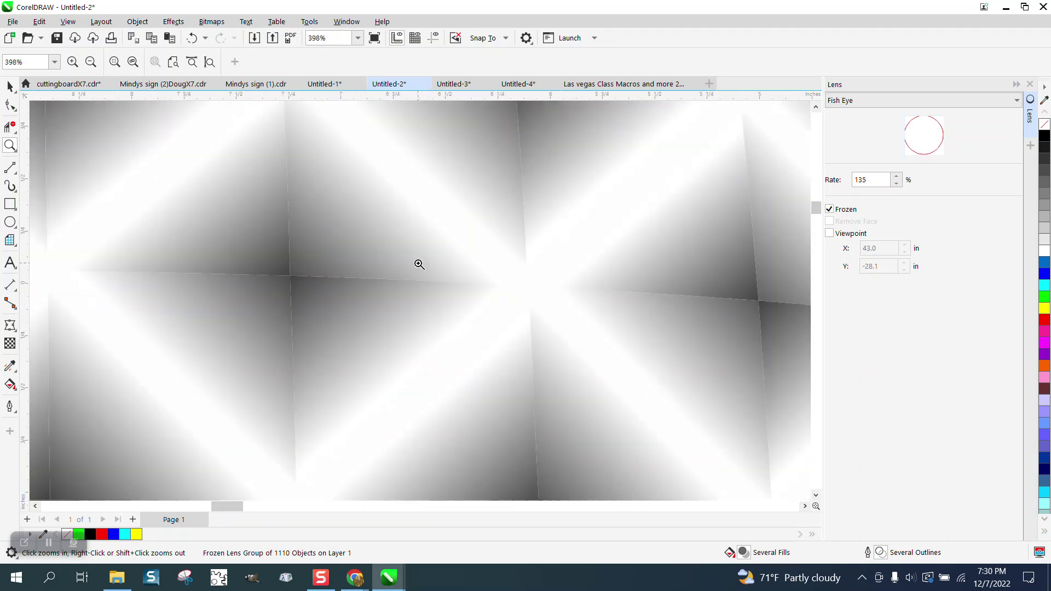
right_click(452, 265)
right_click(490, 272)
right_click(500, 275)
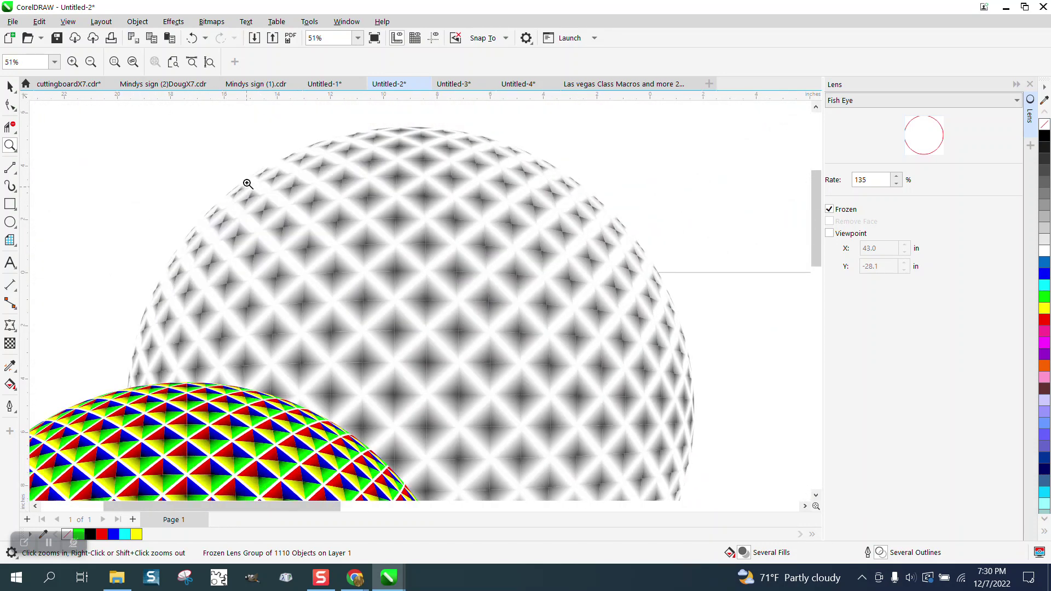
left_click_drag(248, 165, 317, 204)
scroll(332, 225, "down", 1)
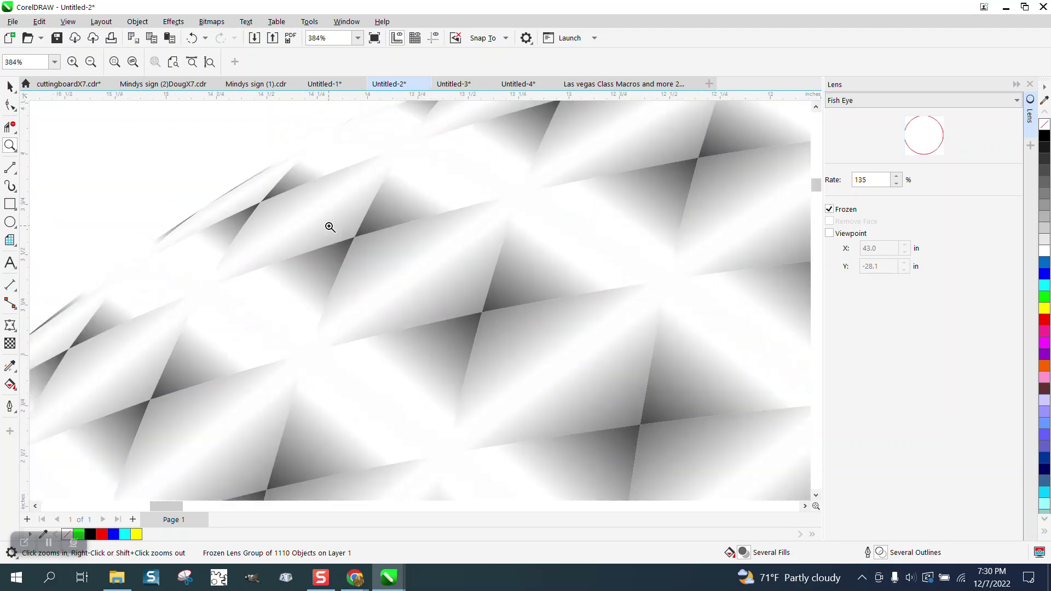
scroll(346, 262, "down", 4)
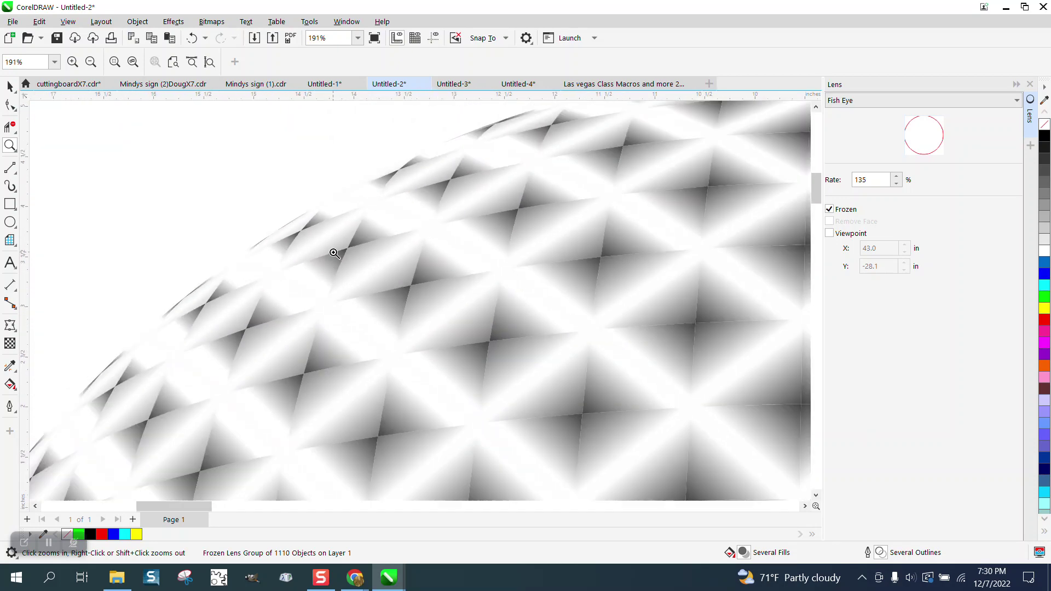
scroll(333, 253, "down", 6)
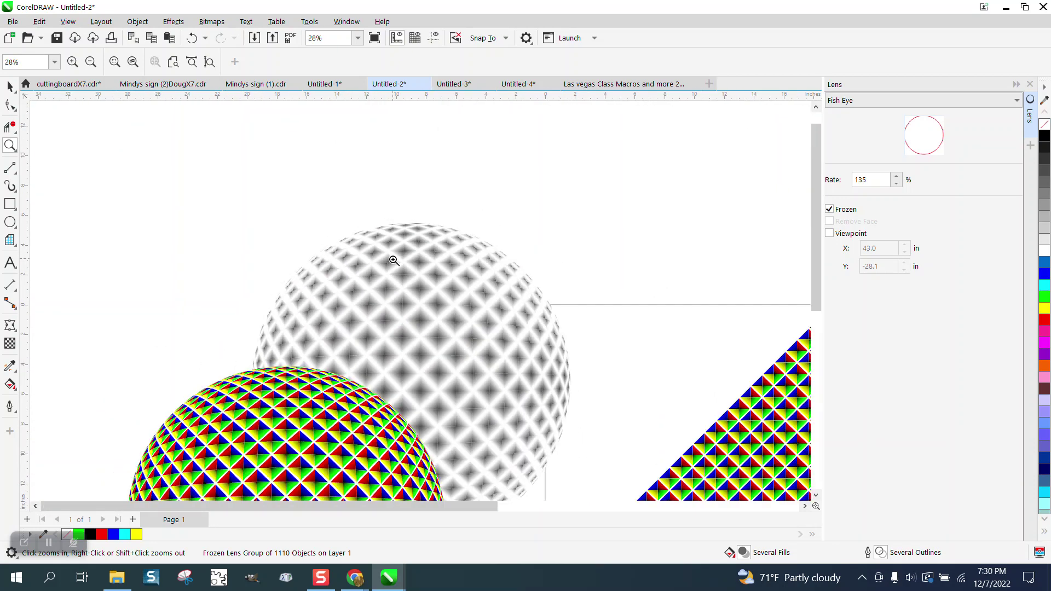
Step: Move the grey sphere above the page's upper-left corner and place the new 135% sphere overlapping the older four-colour sphere
left_click(9, 86)
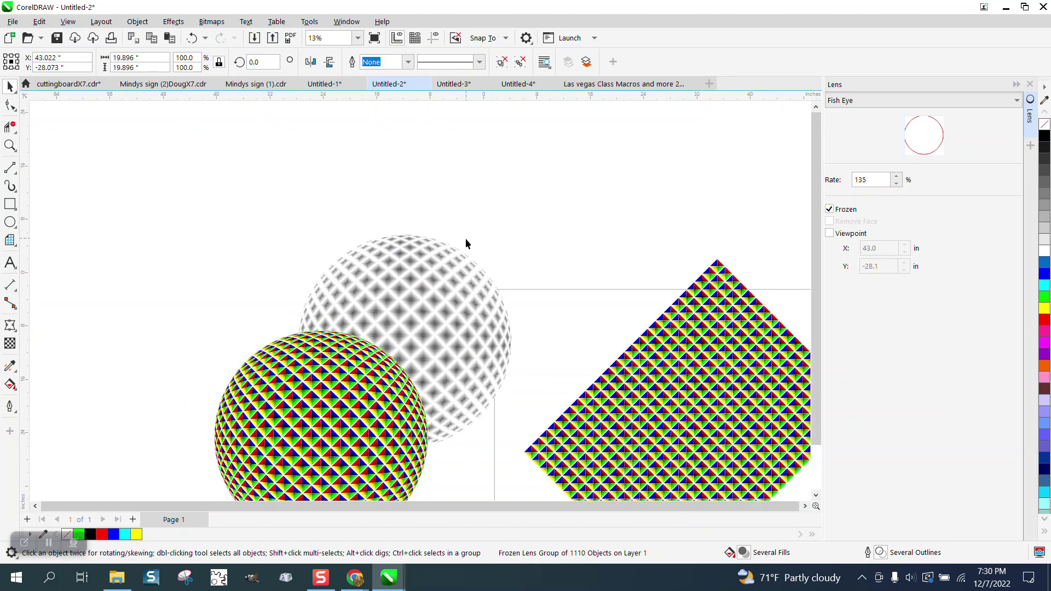
scroll(430, 279, "down", 1)
left_click_drag(430, 280, 498, 178)
left_click_drag(366, 354, 321, 322)
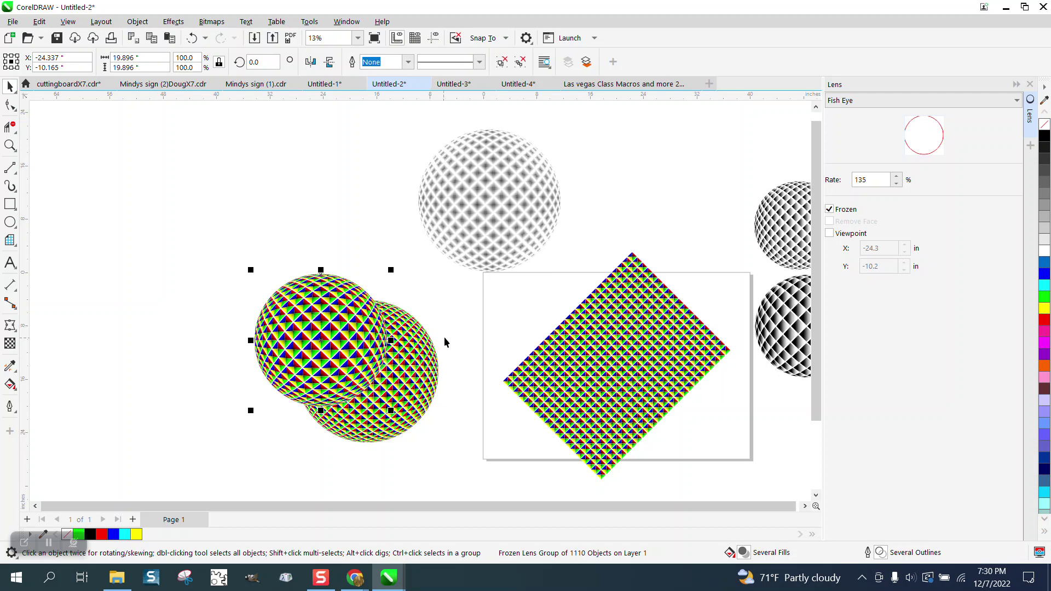
Step: Duplicate the older four-colour sphere to the lower left so that three coloured spheres form an overlapping cluster
left_click(427, 341)
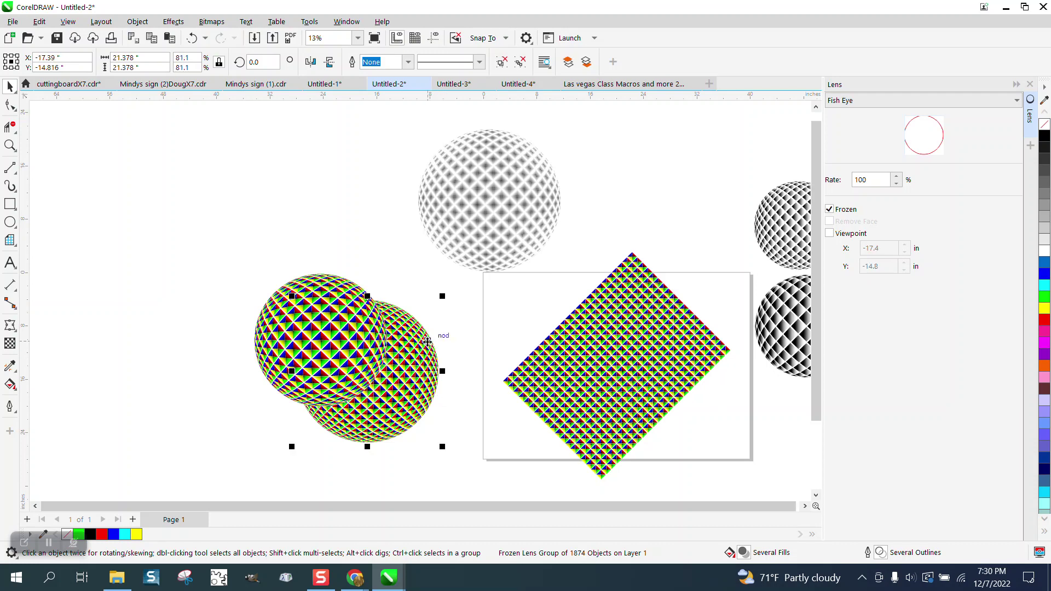
left_click_drag(427, 341, 282, 393)
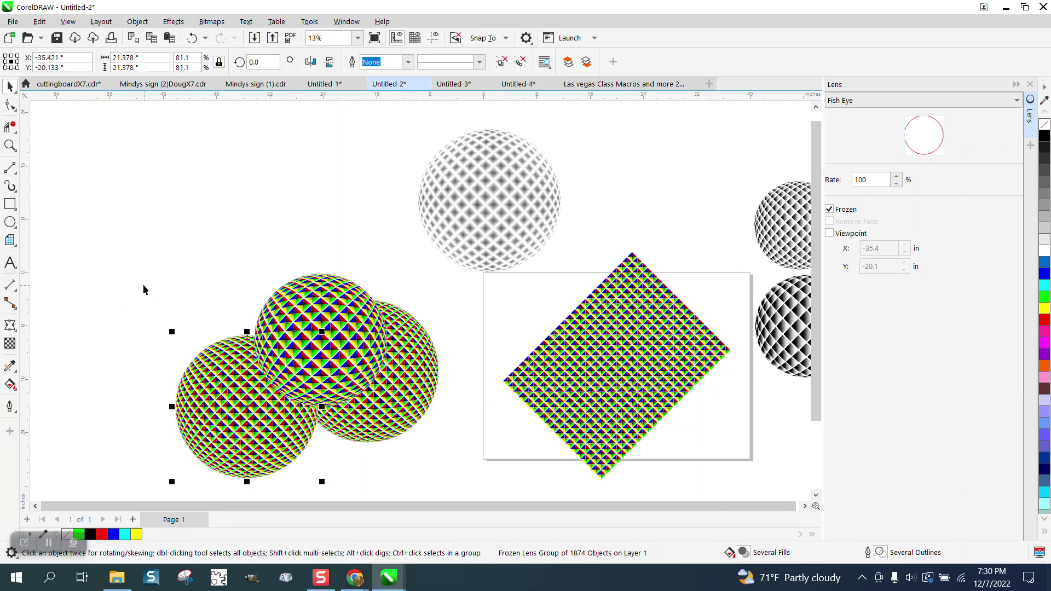
left_click(10, 145)
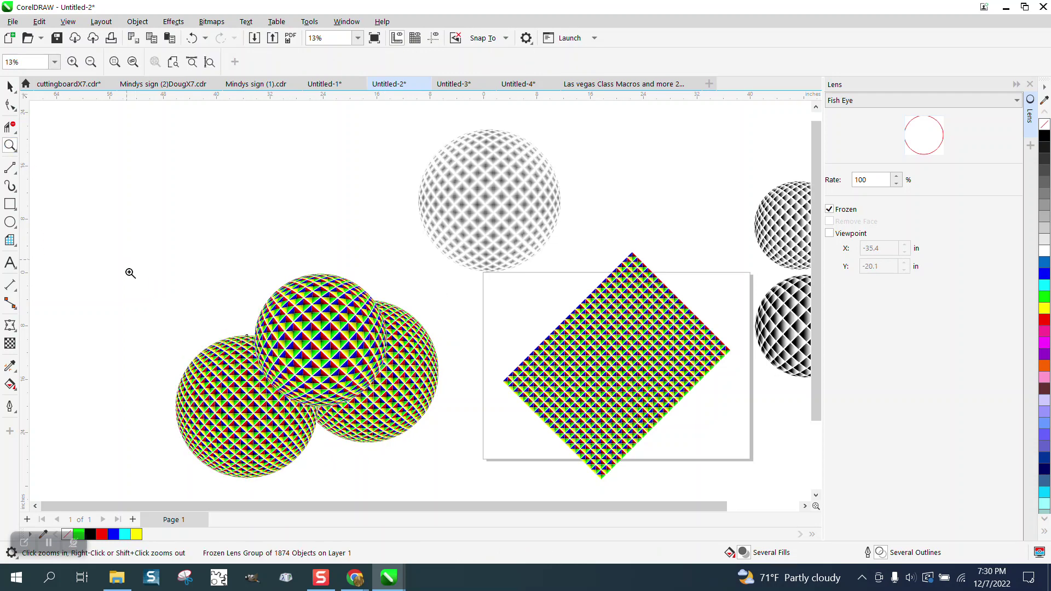
left_click_drag(129, 271, 540, 467)
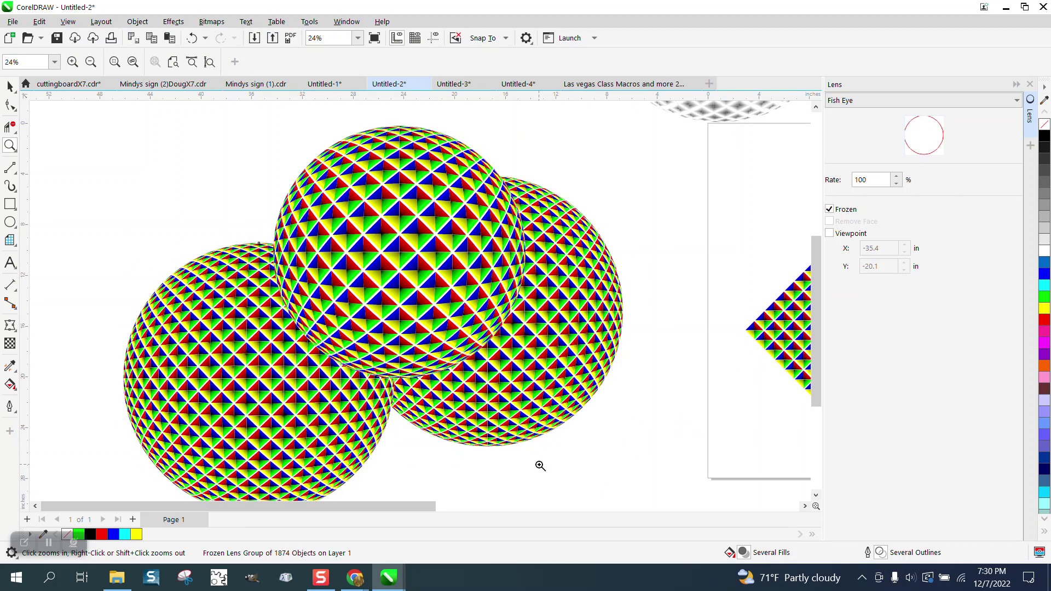